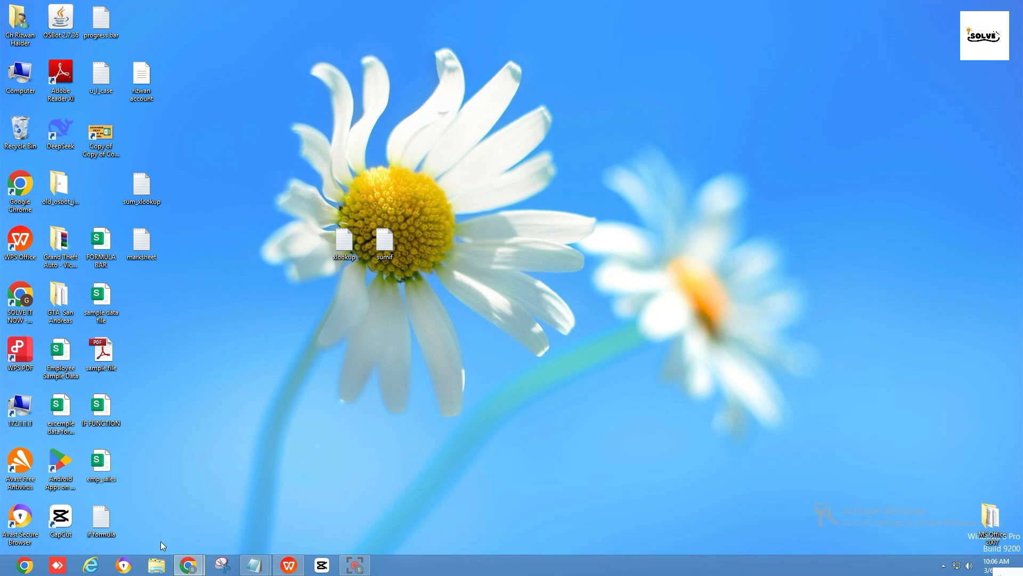
Switch to the open Book1 workbook in WPS Office
mouse_move(289, 564)
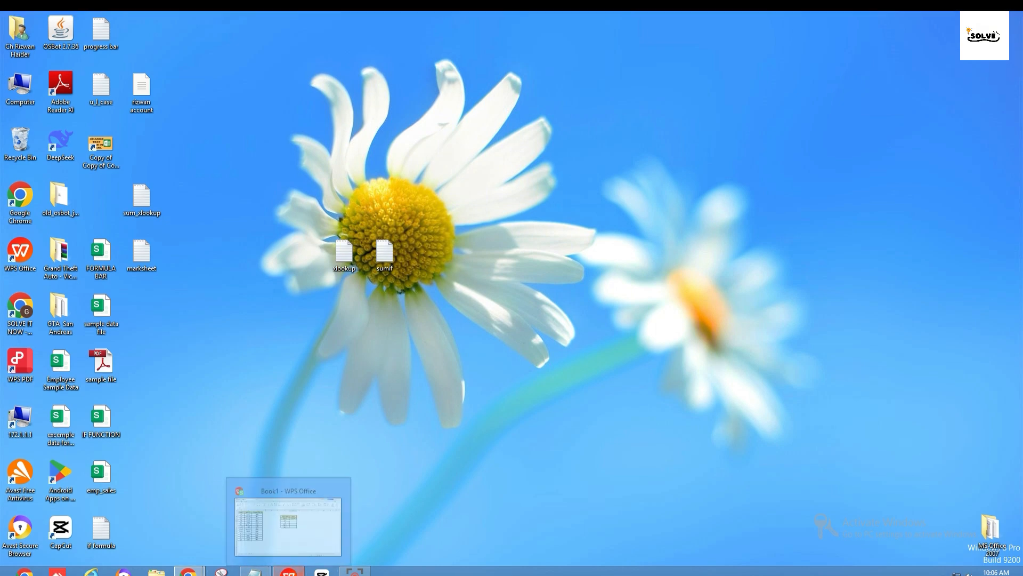
click(267, 542)
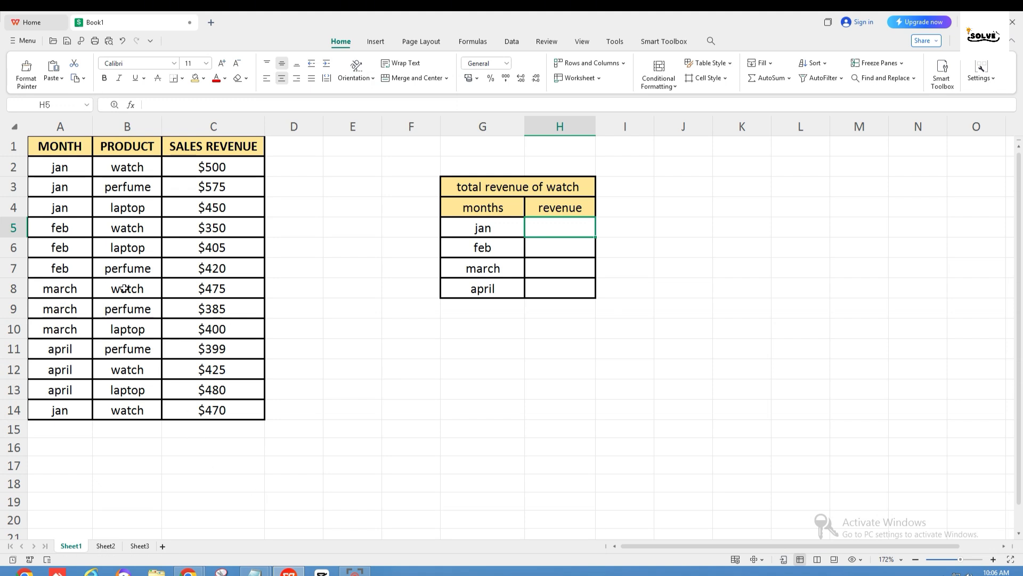
Examine the month, product and sales revenue columns and the layout of the watch revenue summary table
click(56, 129)
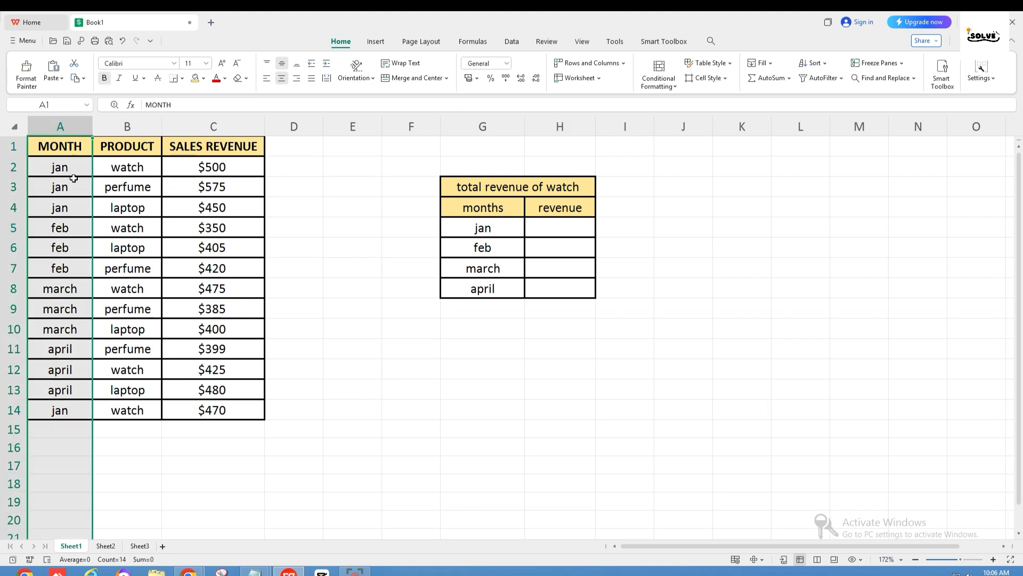
click(67, 169)
click(66, 183)
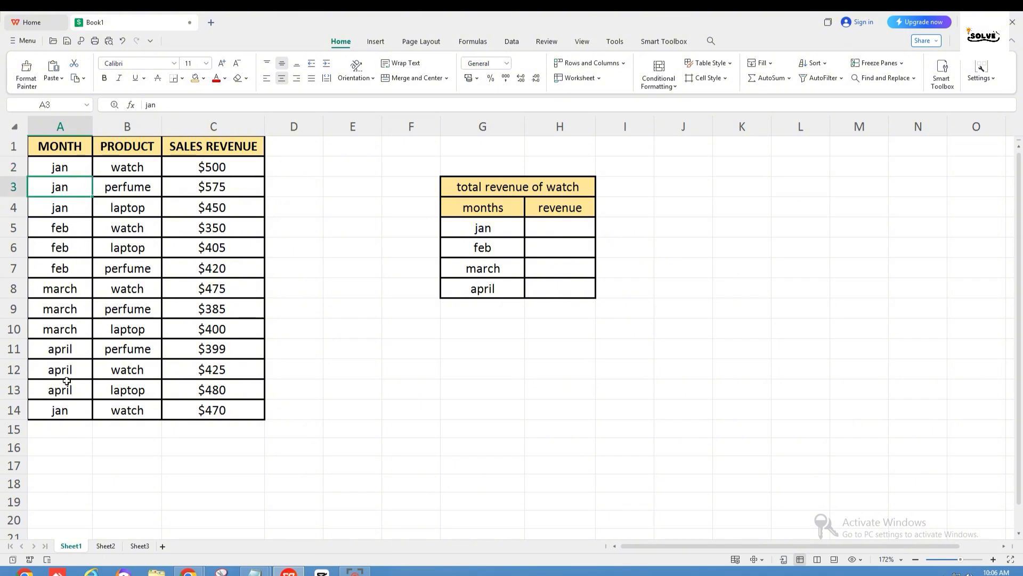
click(128, 151)
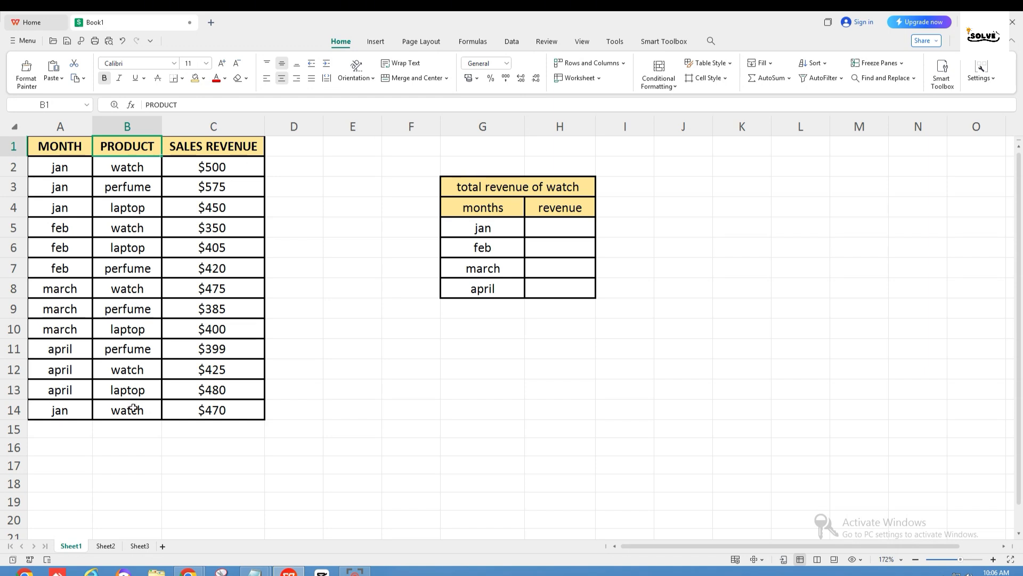
key(Right)
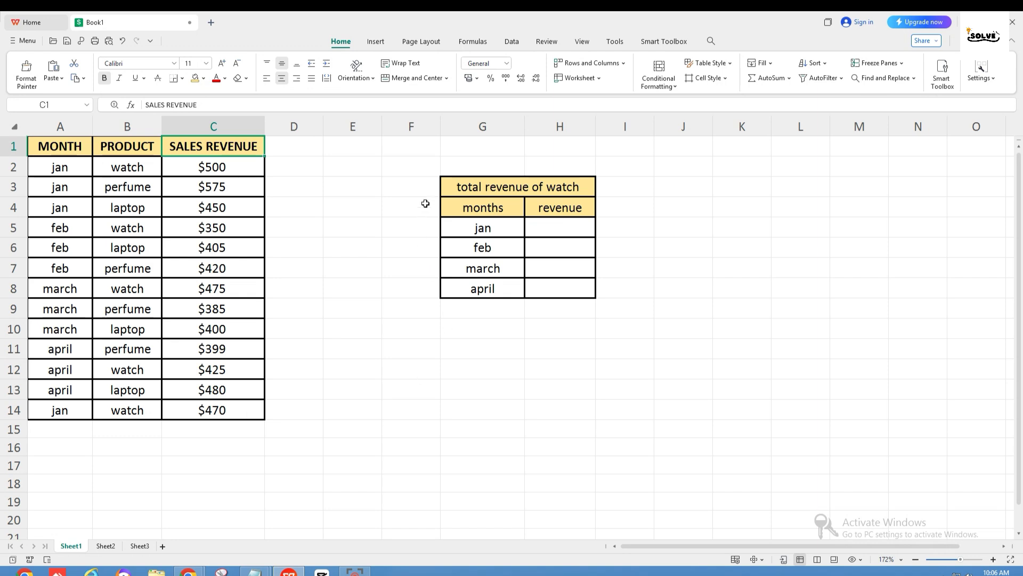
drag(444, 184, 609, 333)
click(613, 328)
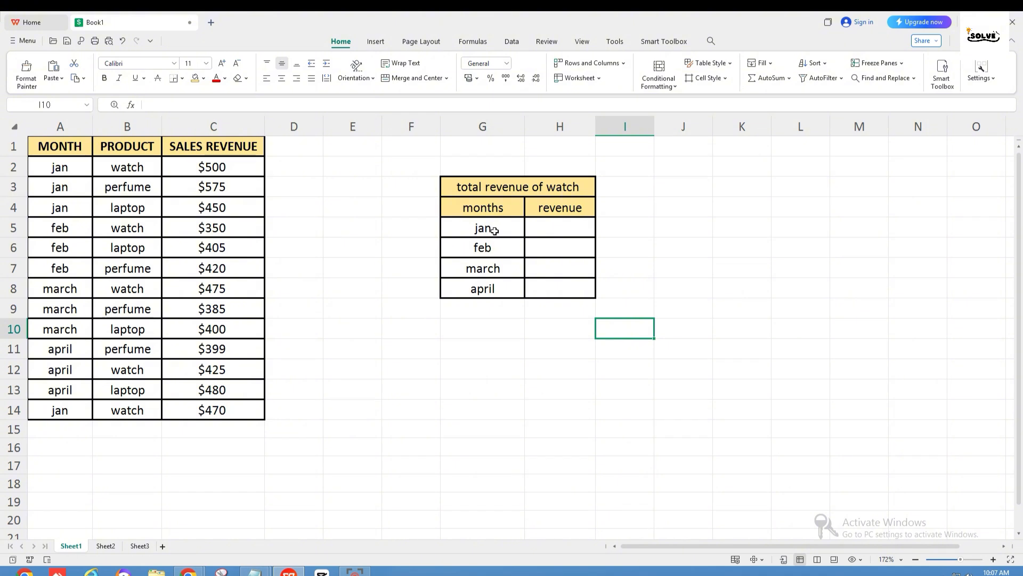
click(550, 188)
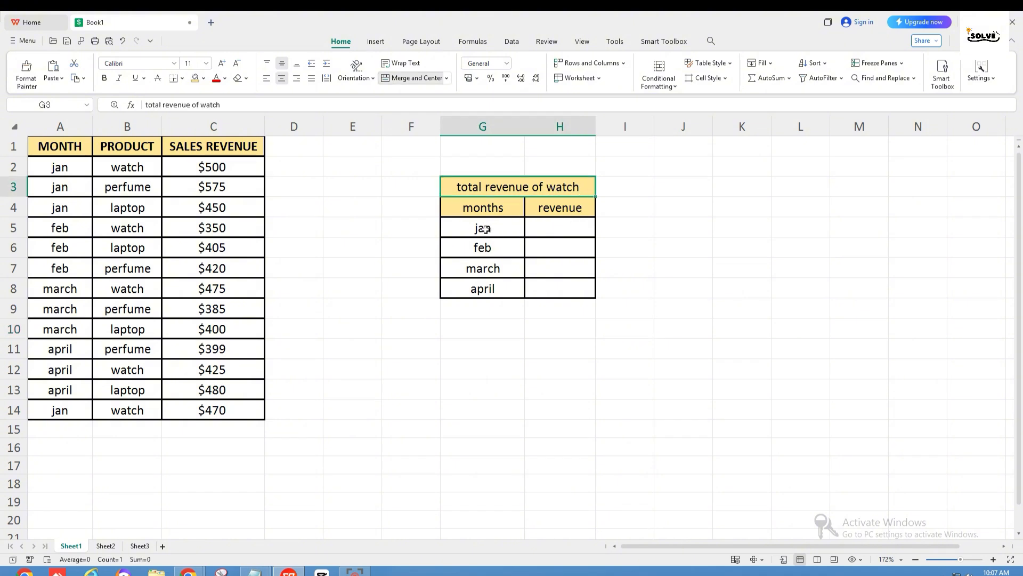
drag(486, 228, 488, 308)
click(552, 324)
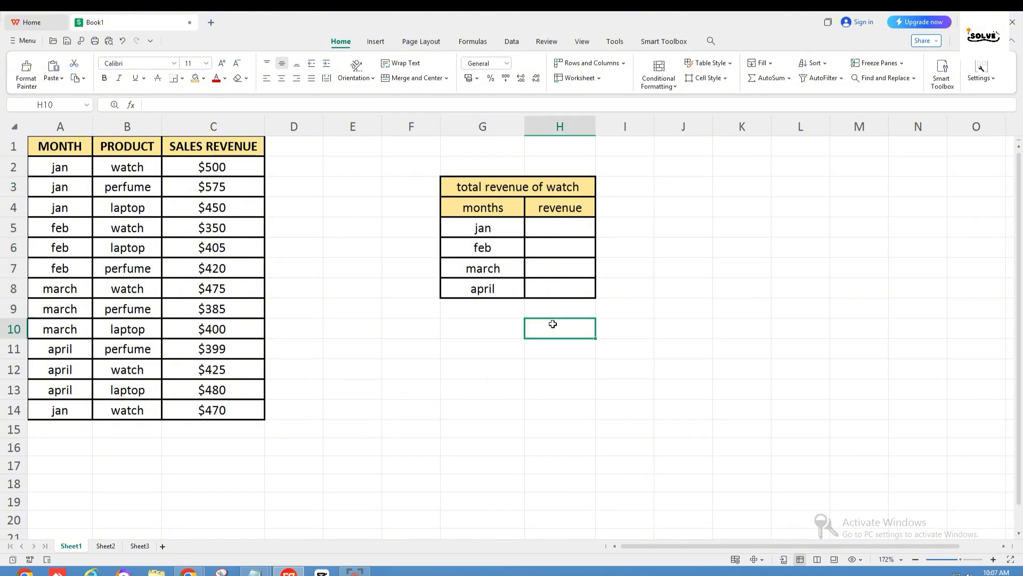
click(539, 229)
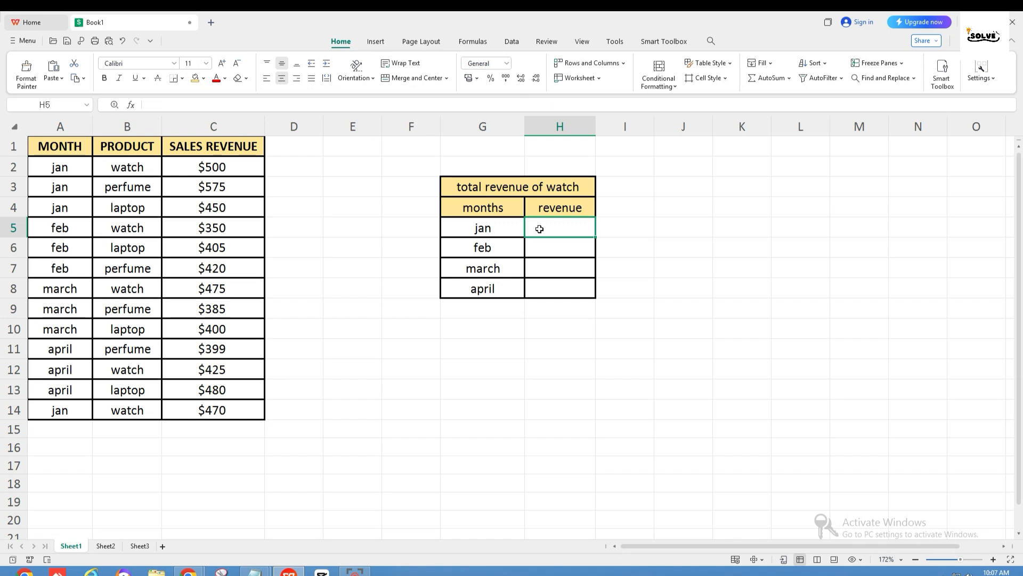
text(=sumifs)
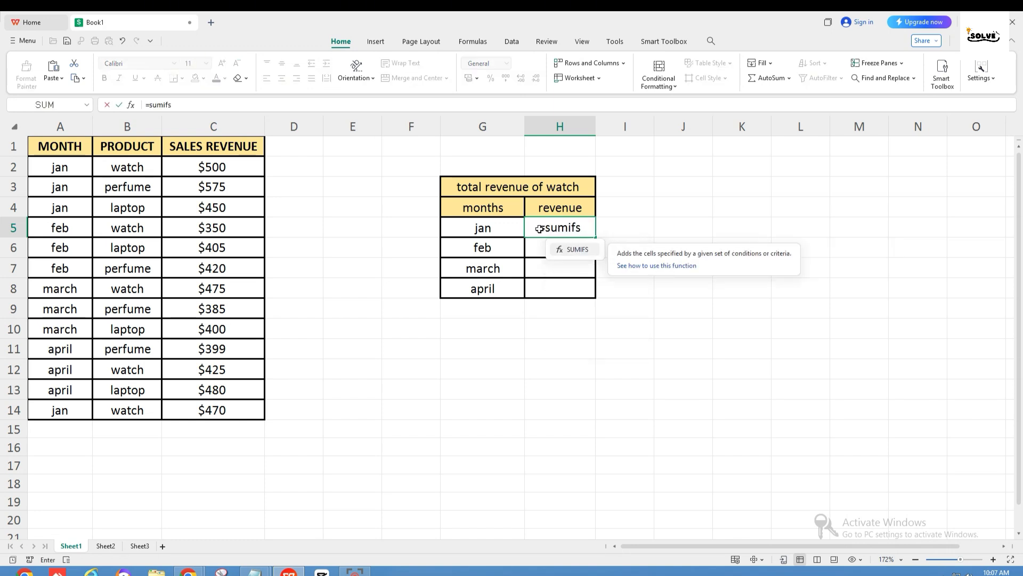
text(()
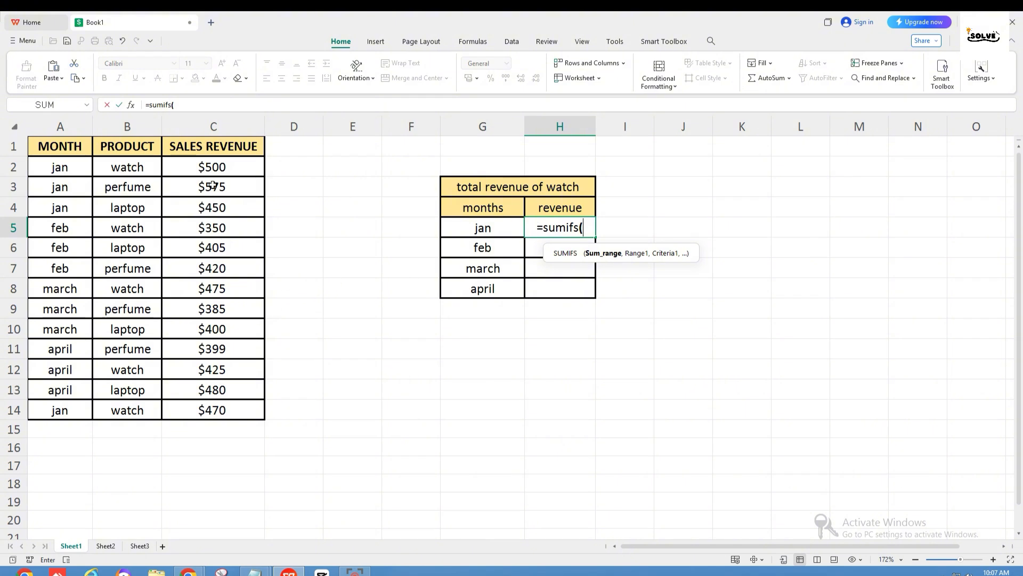
drag(215, 170, 222, 411)
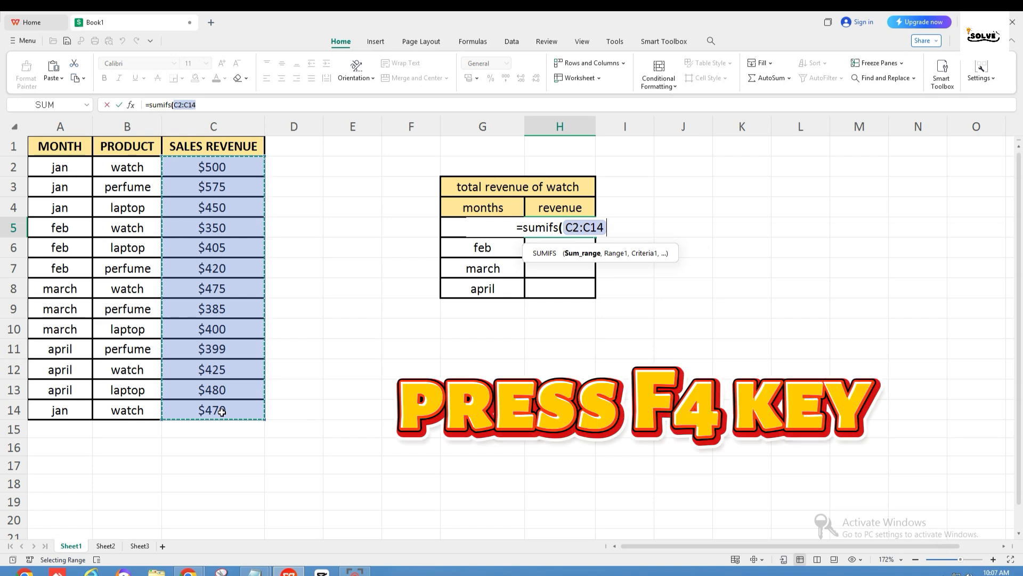
key(F4)
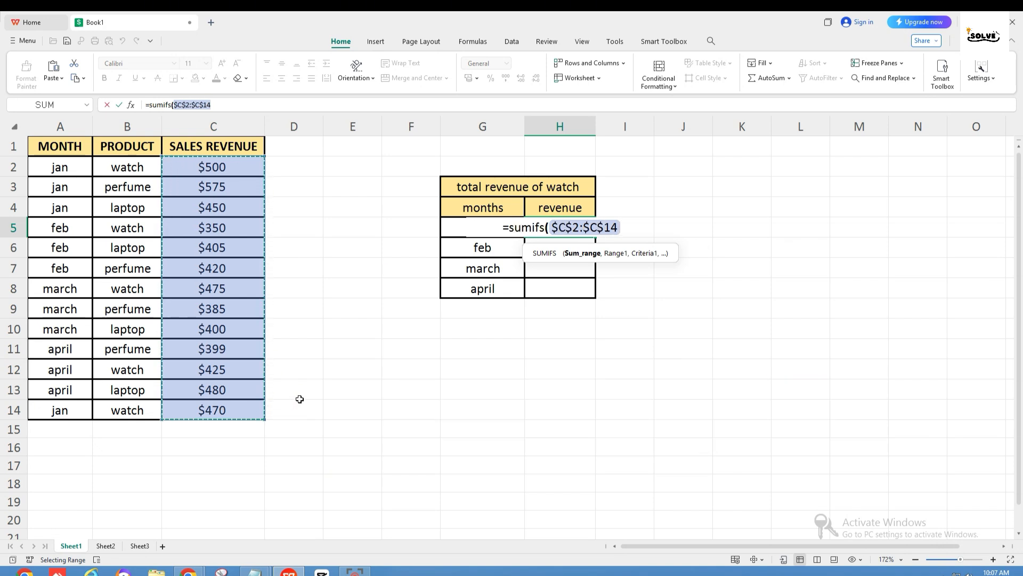
text(,)
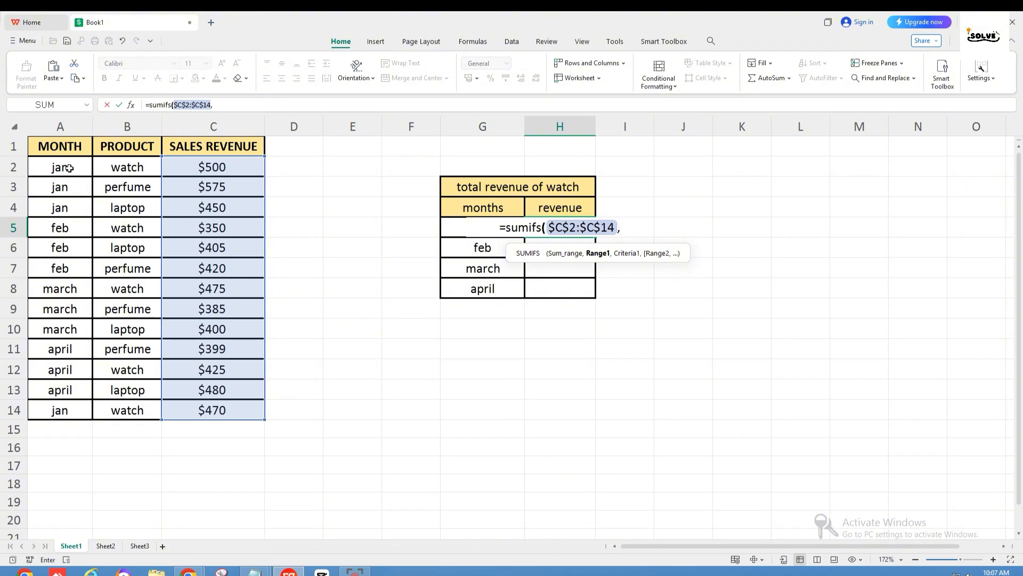
Add the first condition to the SUMIFS formula: month range $A$2:$A$14 as an absolute reference, matched against G5
drag(66, 169, 66, 412)
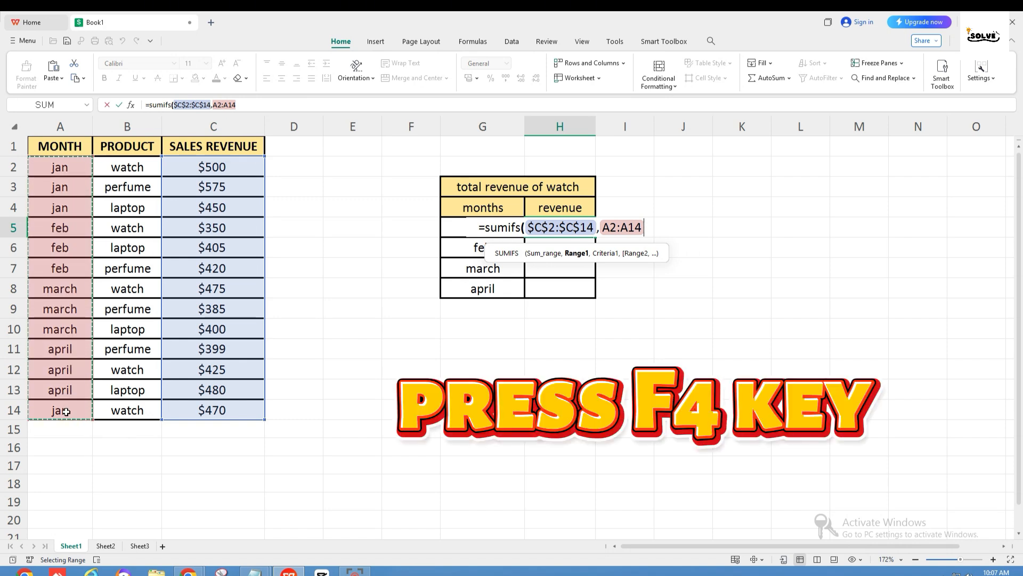
key(F4)
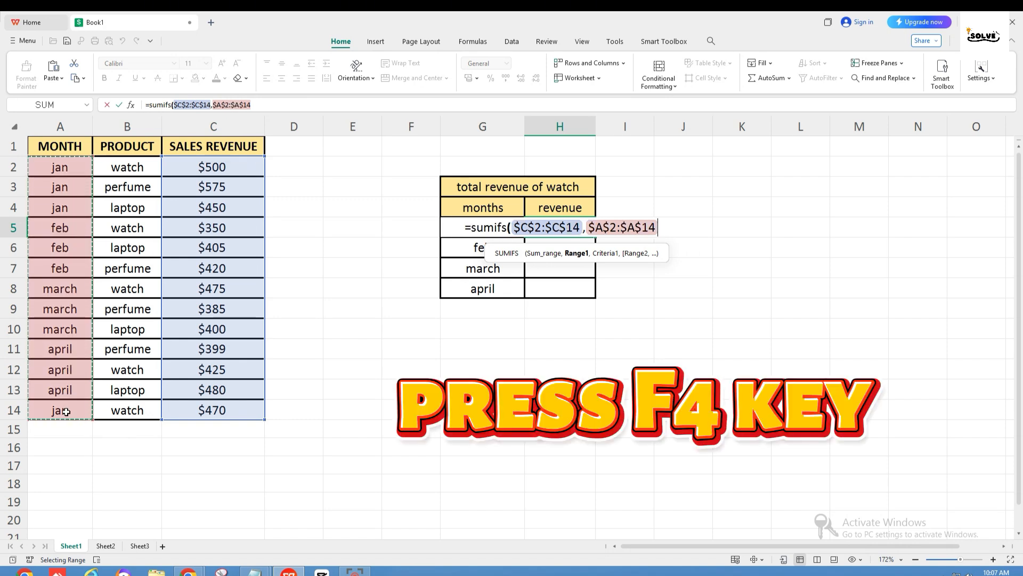
text(,)
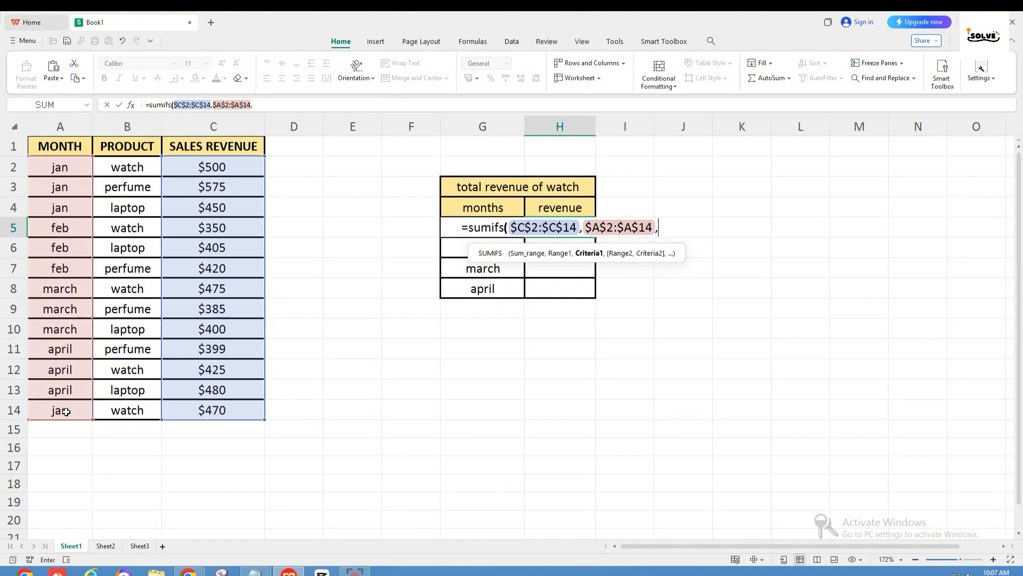
text(g5)
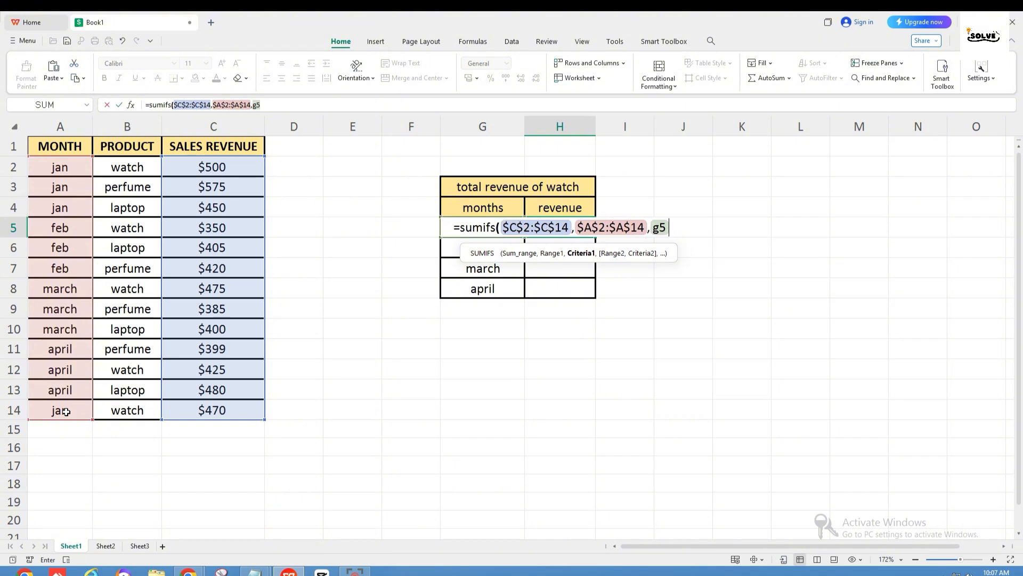
key(BackSpace)
key(BackSpace)
text(G5)
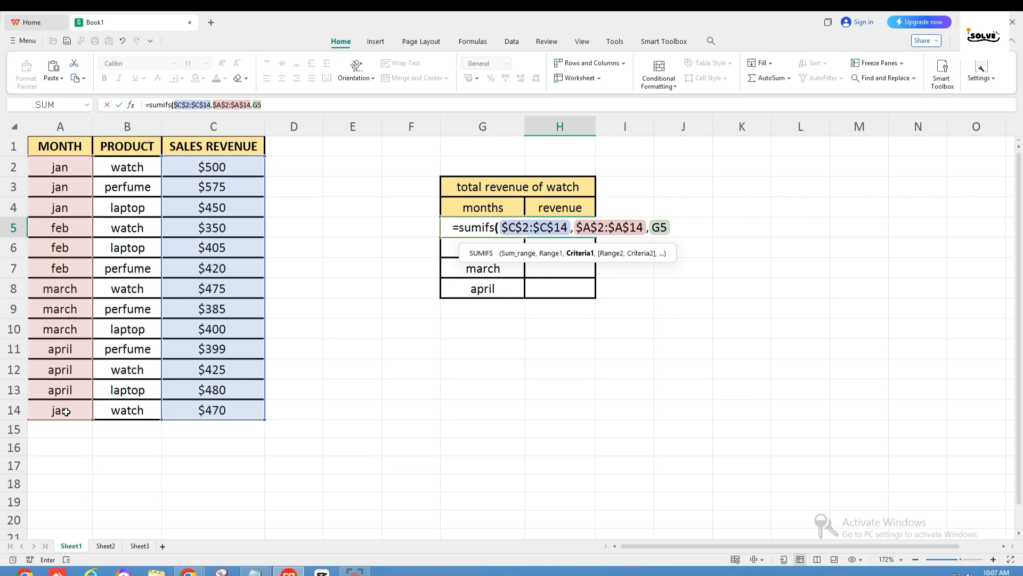
text(,)
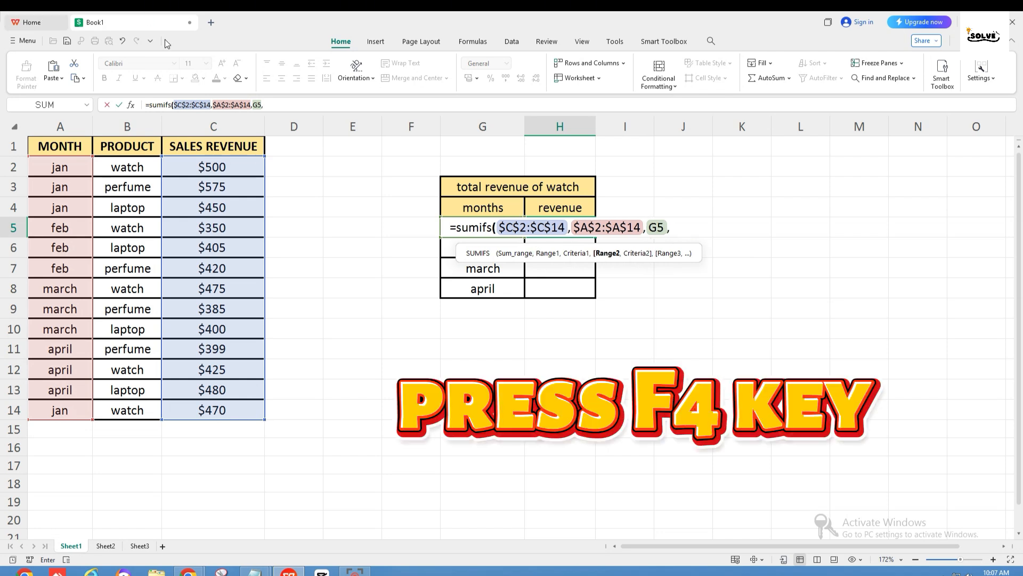
Add product range $B$2:$B$14 with criterion "WATCH" as the second condition and complete the SUMIFS formula
drag(129, 171, 116, 410)
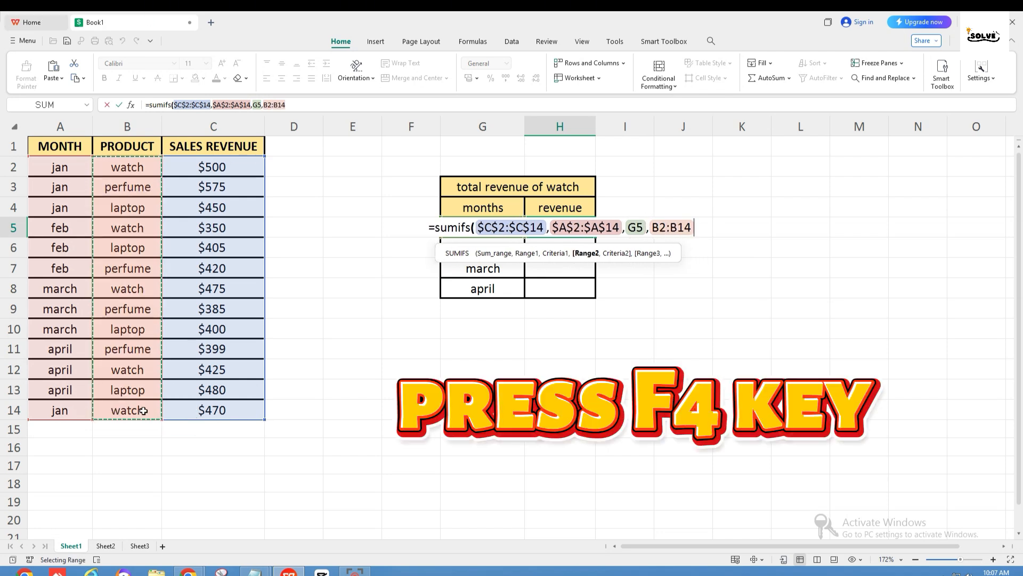
key(F4)
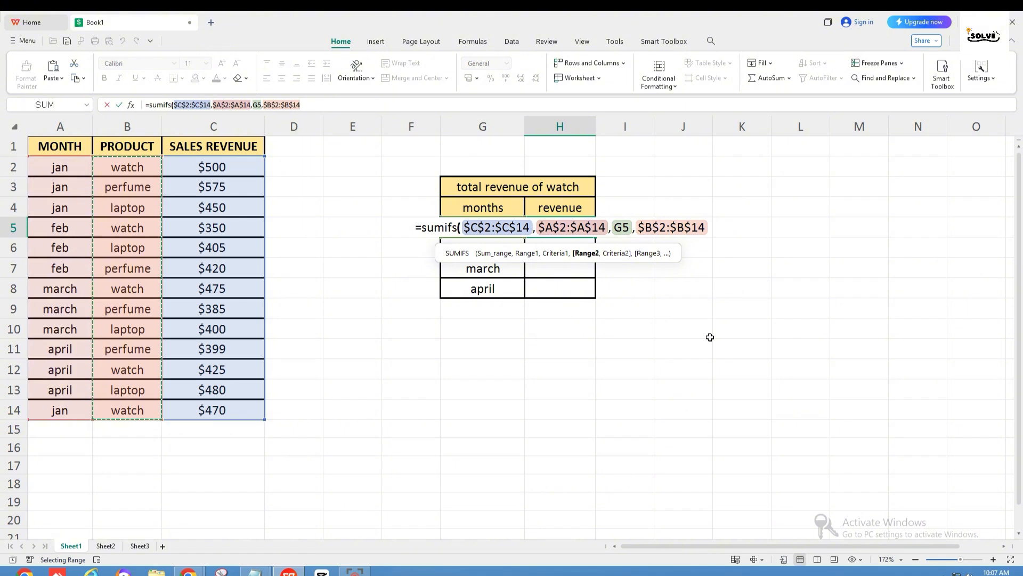
text(,)
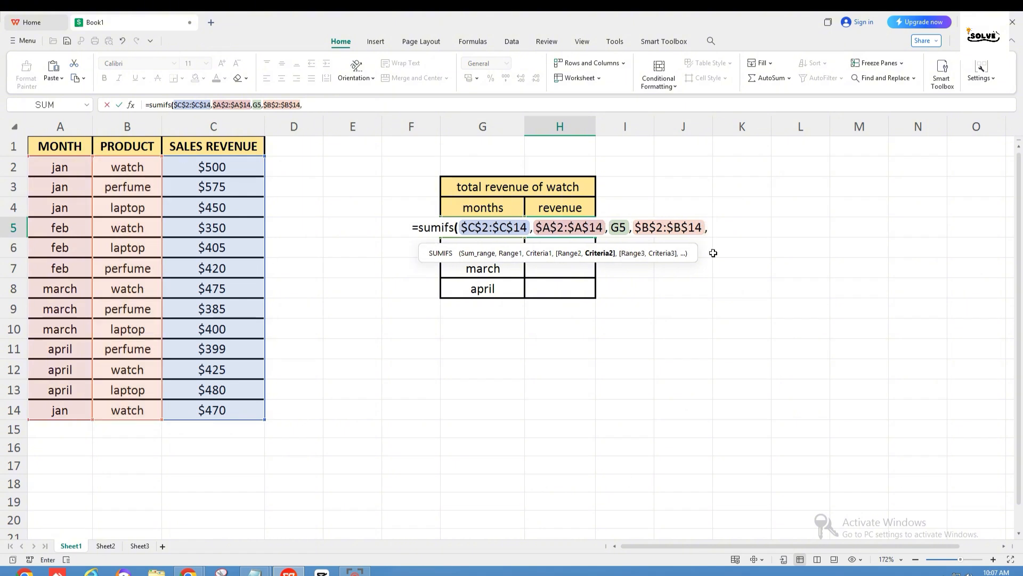
text(")
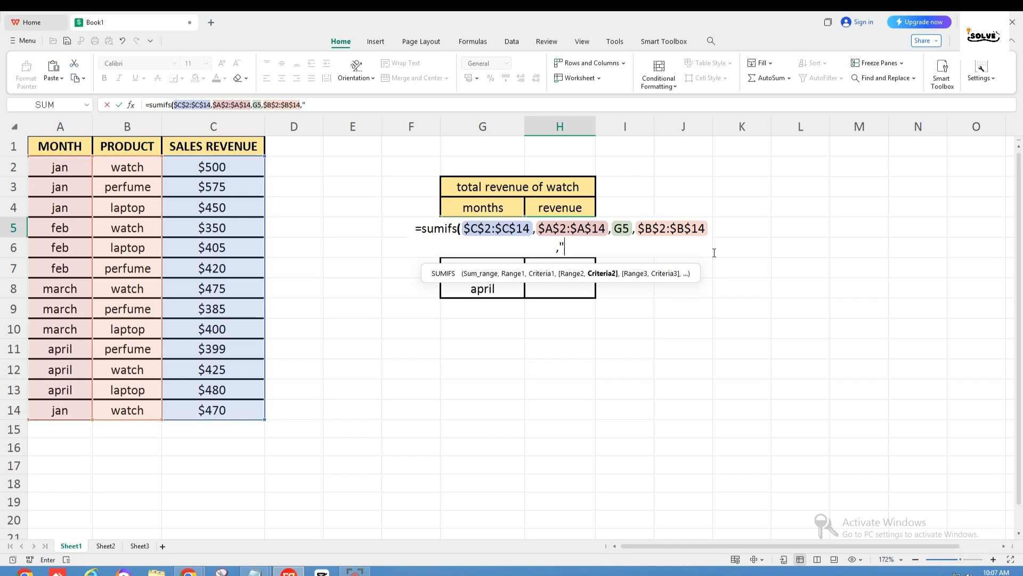
text(WATC)
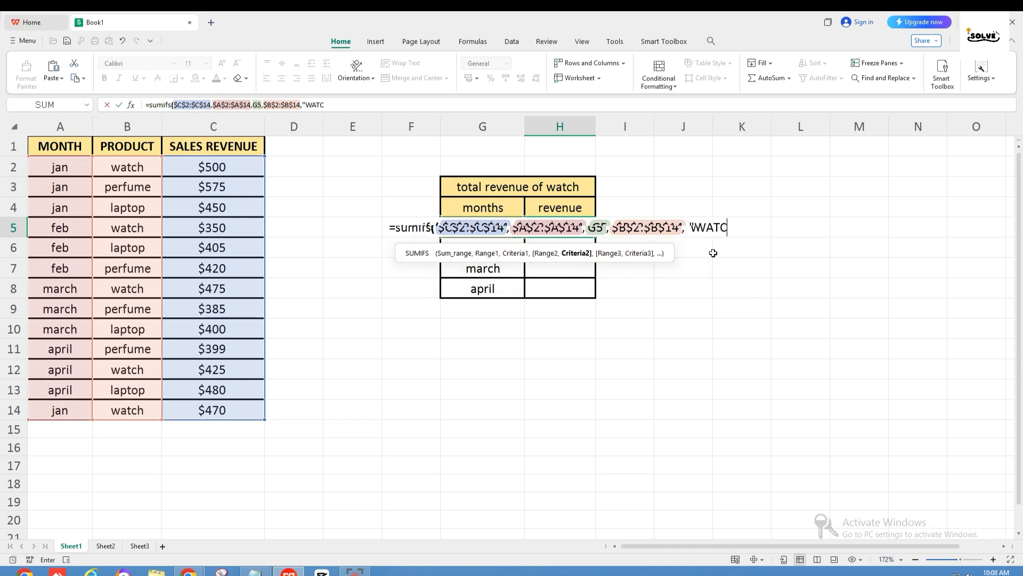
text(H")
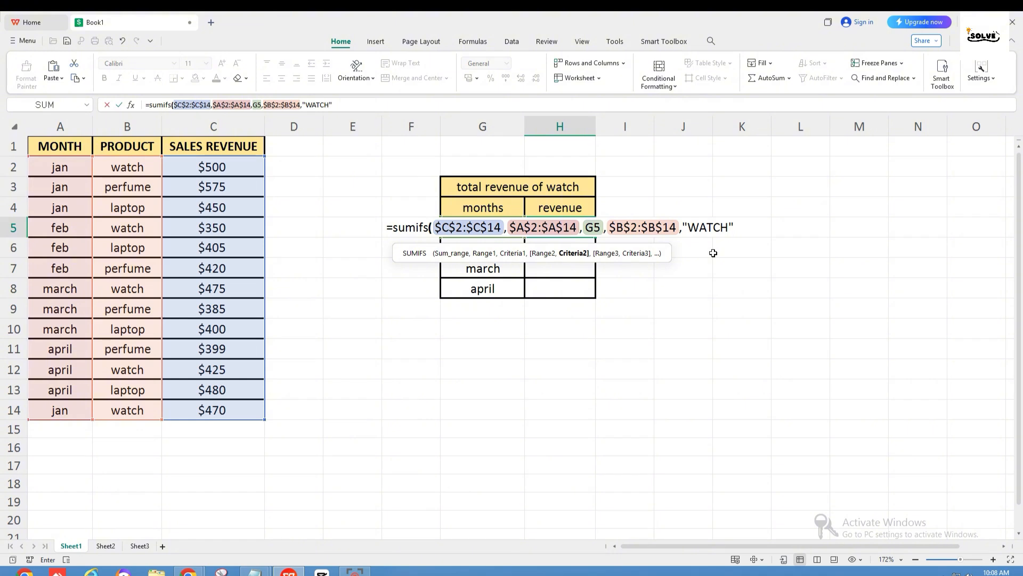
text())
key(Return)
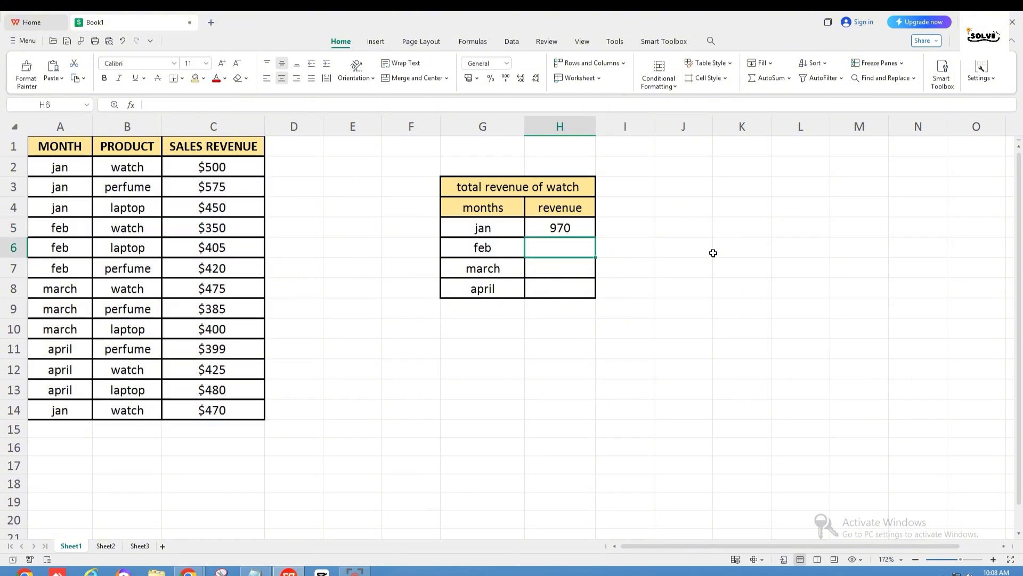
Fill the SUMIFS formula from H5 down through H8 for February, March and April
click(568, 231)
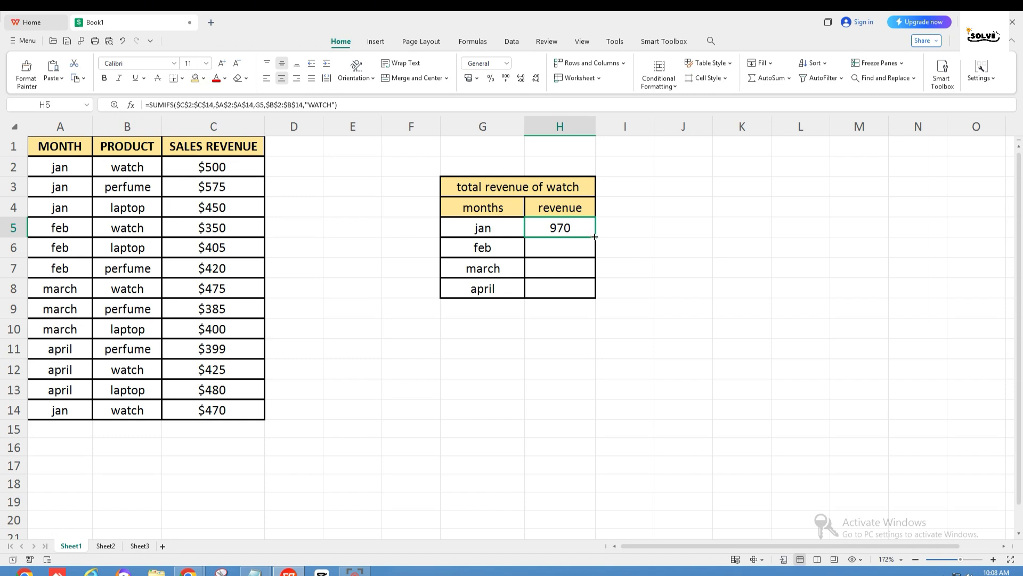
drag(596, 237, 592, 294)
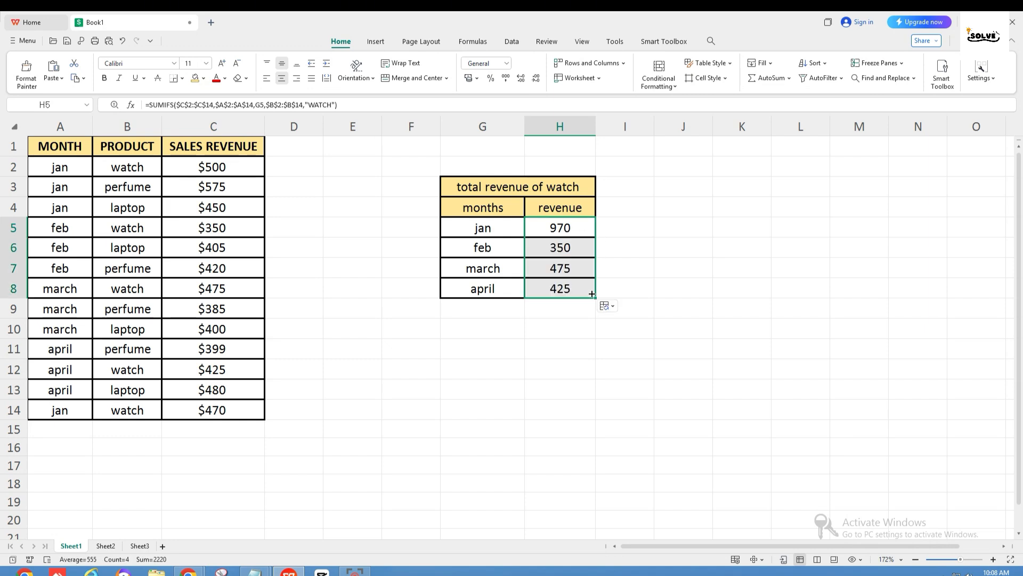
click(588, 335)
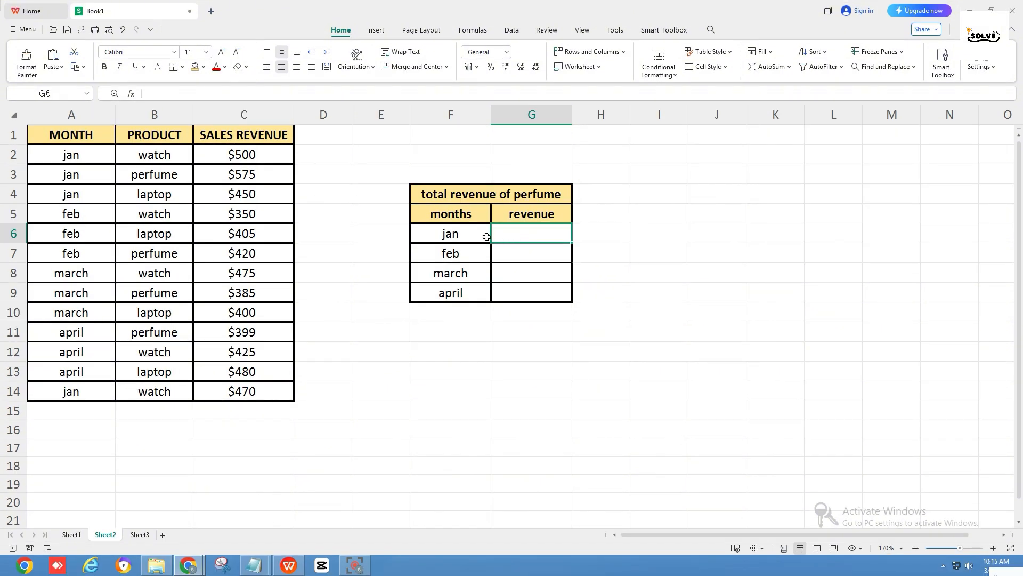
Start a SUMIFS formula in G6 for January's perfume revenue, with the absolute range $C$2:$C$14 as the sum range
click(520, 196)
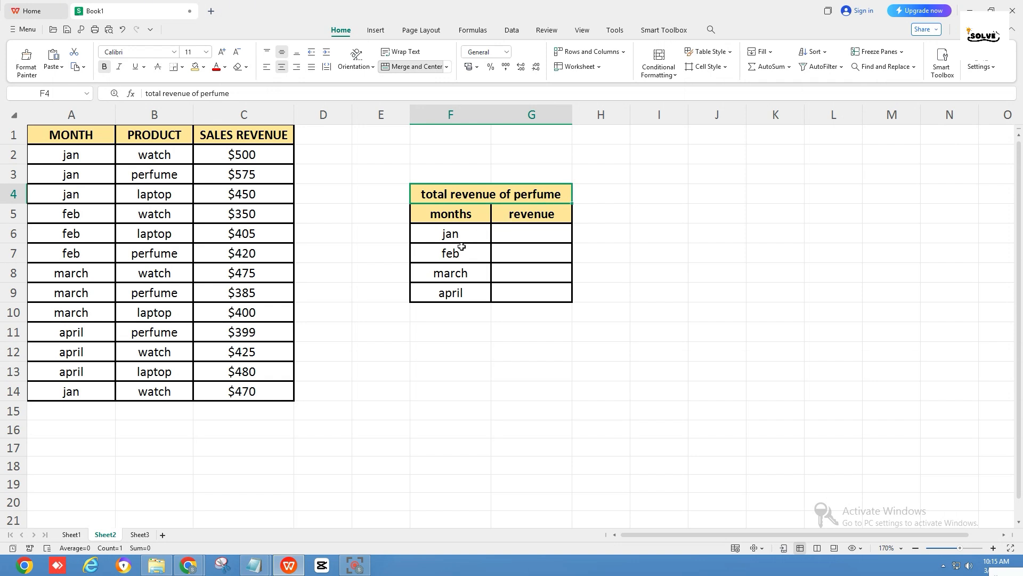
drag(461, 235, 469, 292)
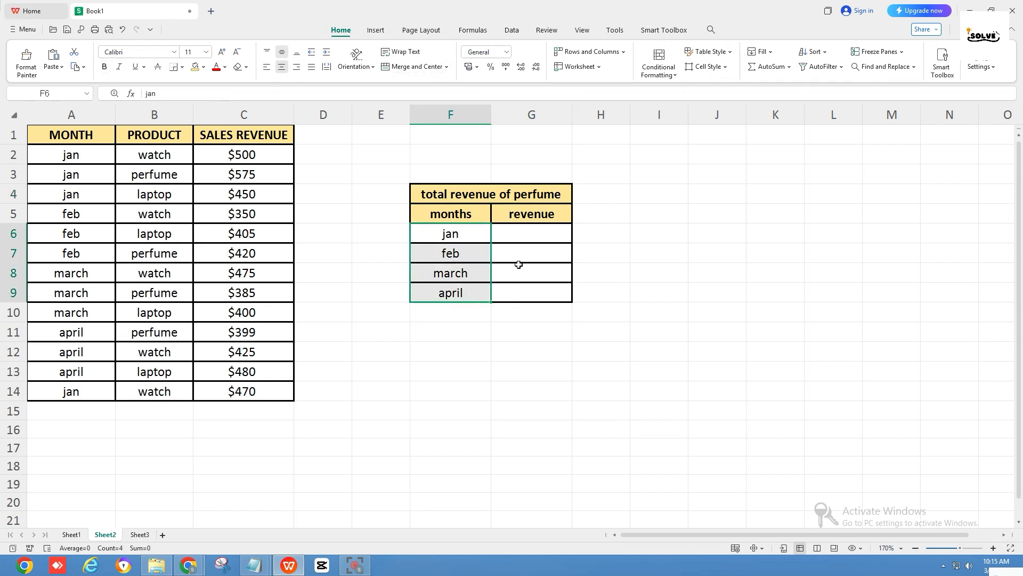
click(525, 234)
click(290, 91)
text(=sum)
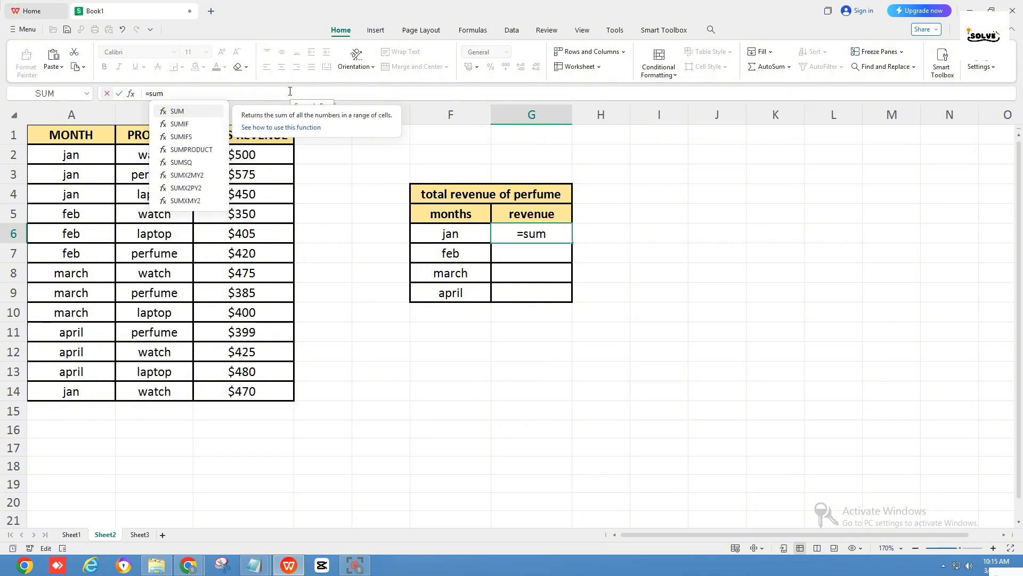
text(ifs()
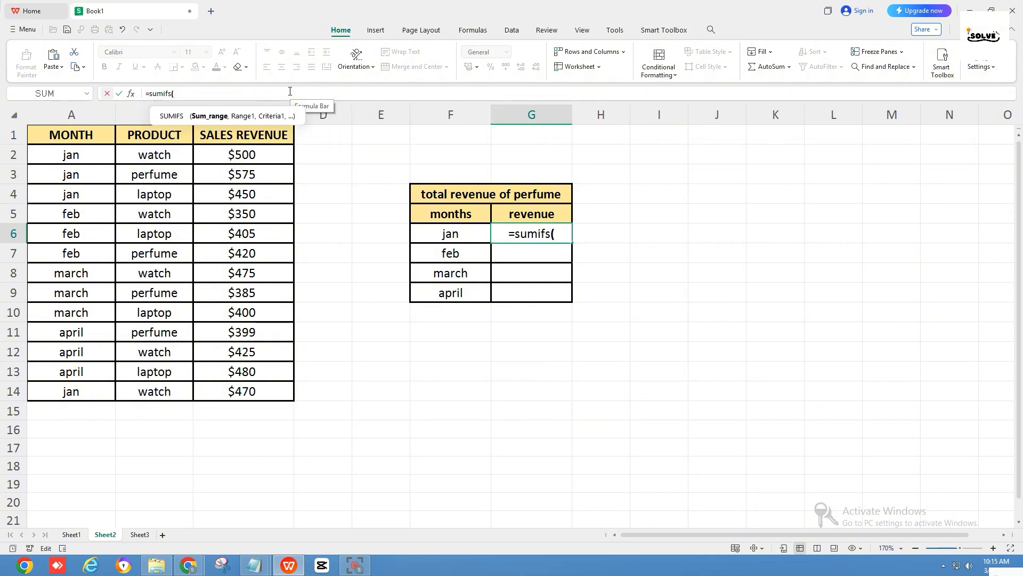
drag(249, 155, 254, 390)
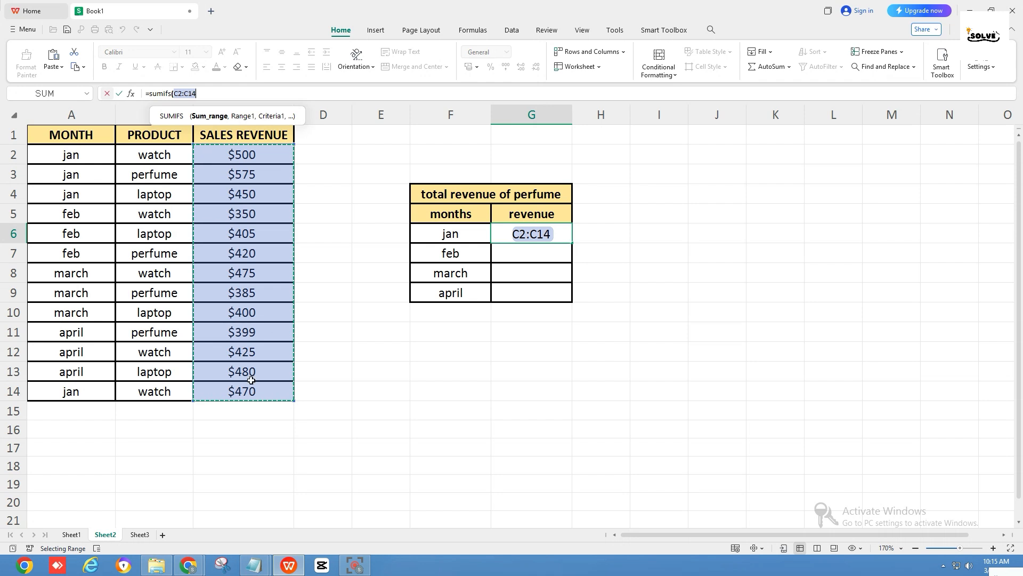
key(F4)
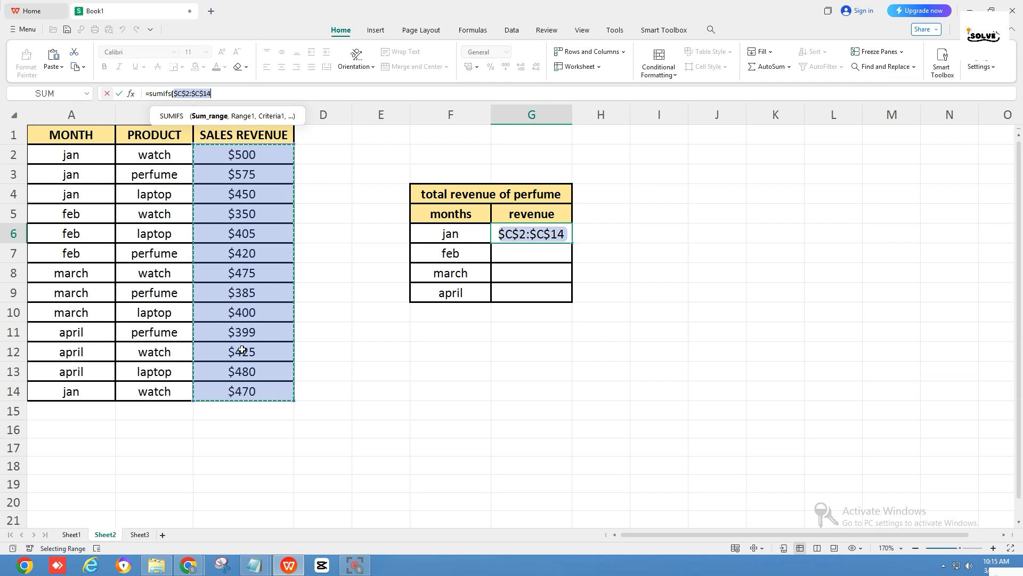
text(,)
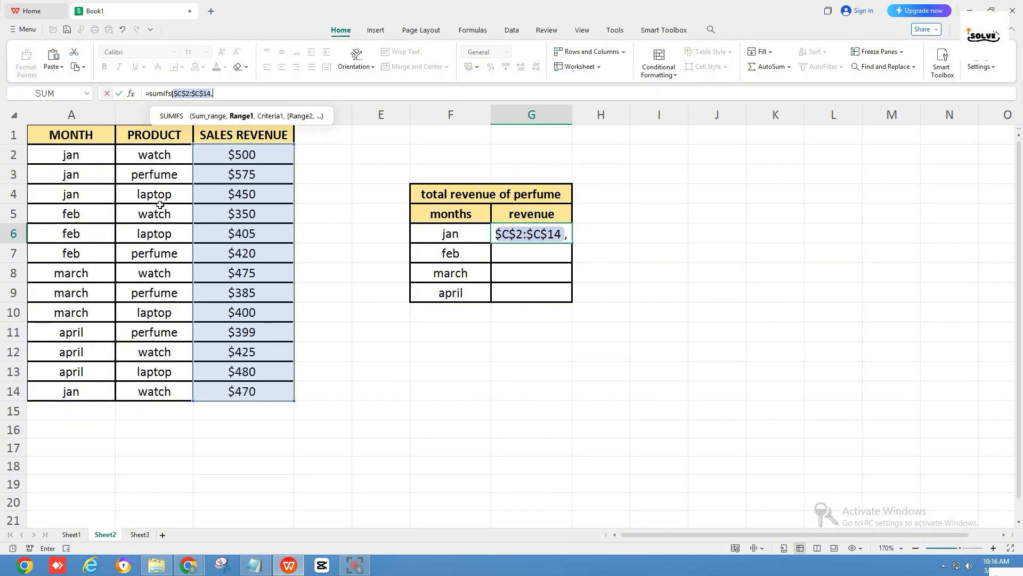
Add the month range $A$2:$A$14 as an absolute reference, matched against F6, as the perfume formula's first condition
drag(84, 162, 87, 391)
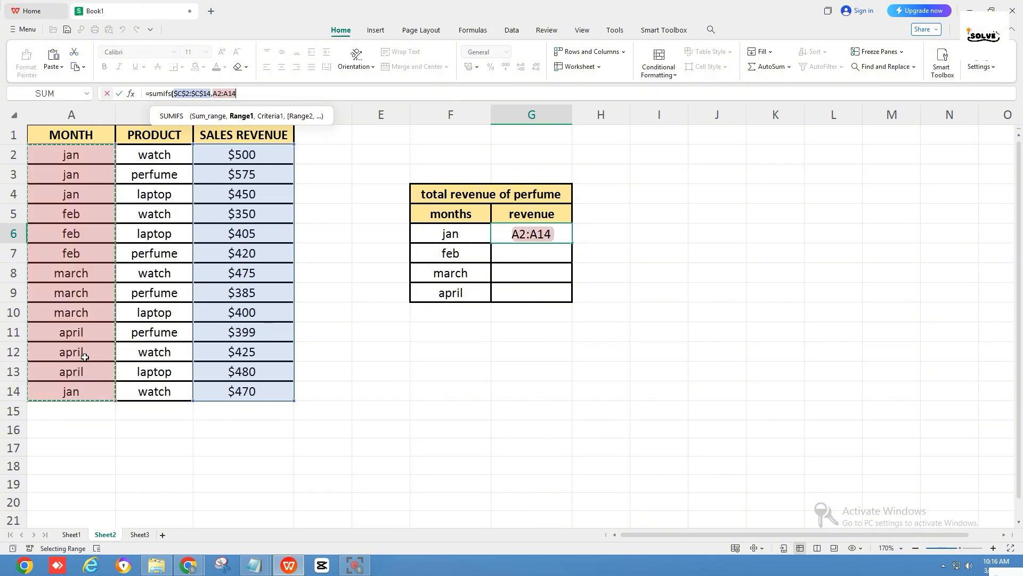
key(F4)
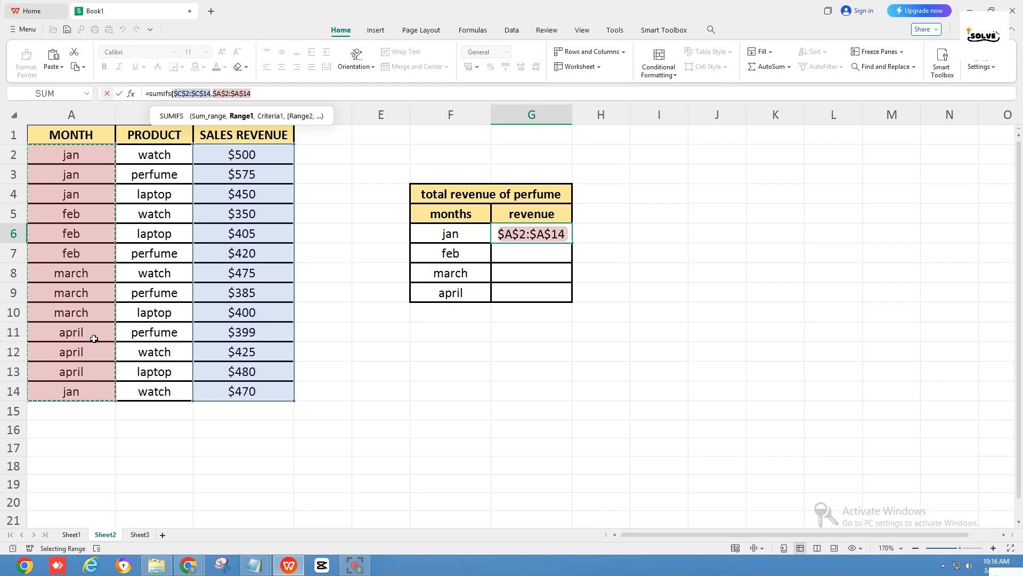
text(,)
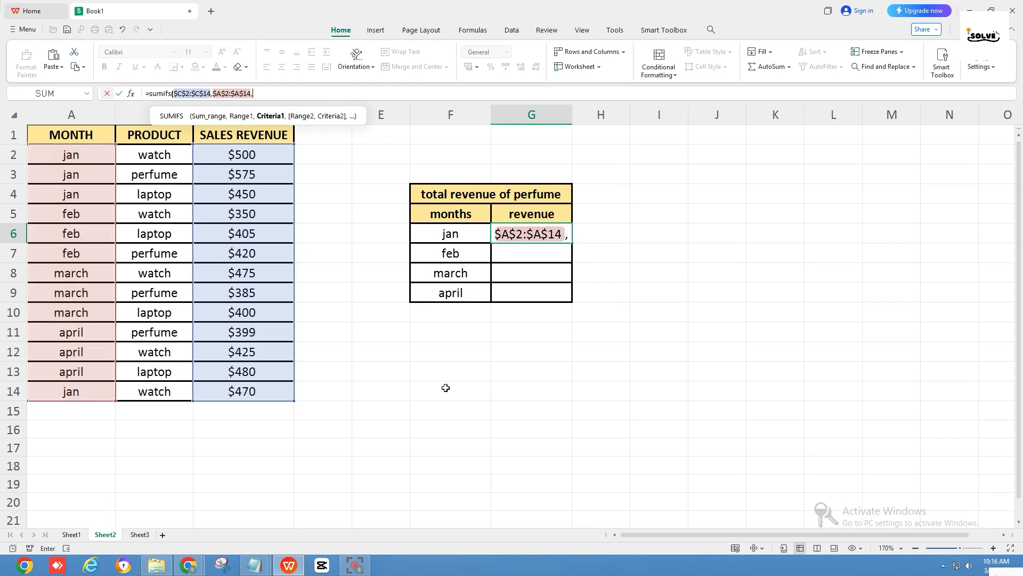
click(441, 232)
text(,)
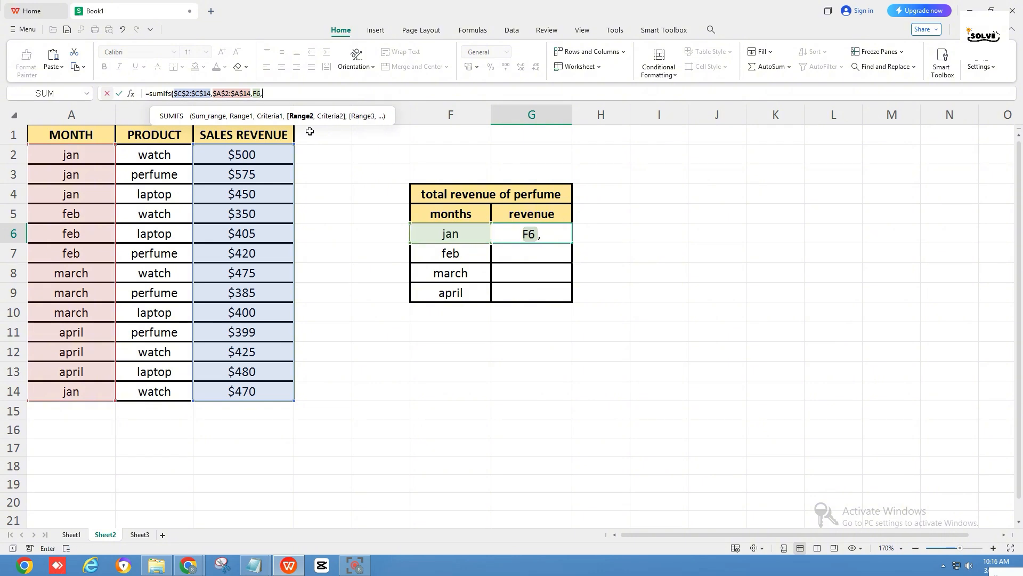
Add the absolute product range $B$2:$B$14 with criterion "perfume" as the second condition and complete the formula
drag(169, 156, 170, 393)
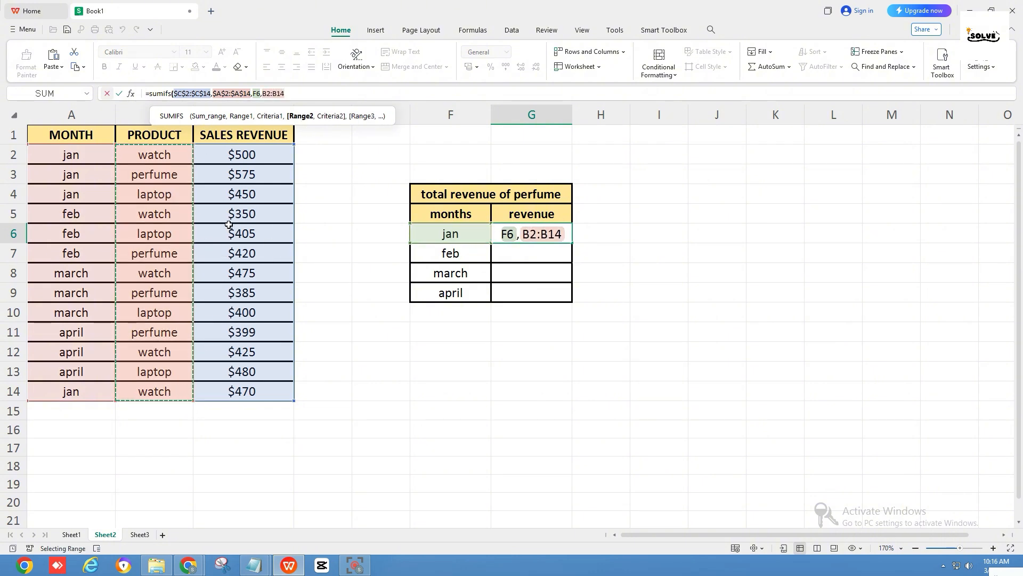
key(F4)
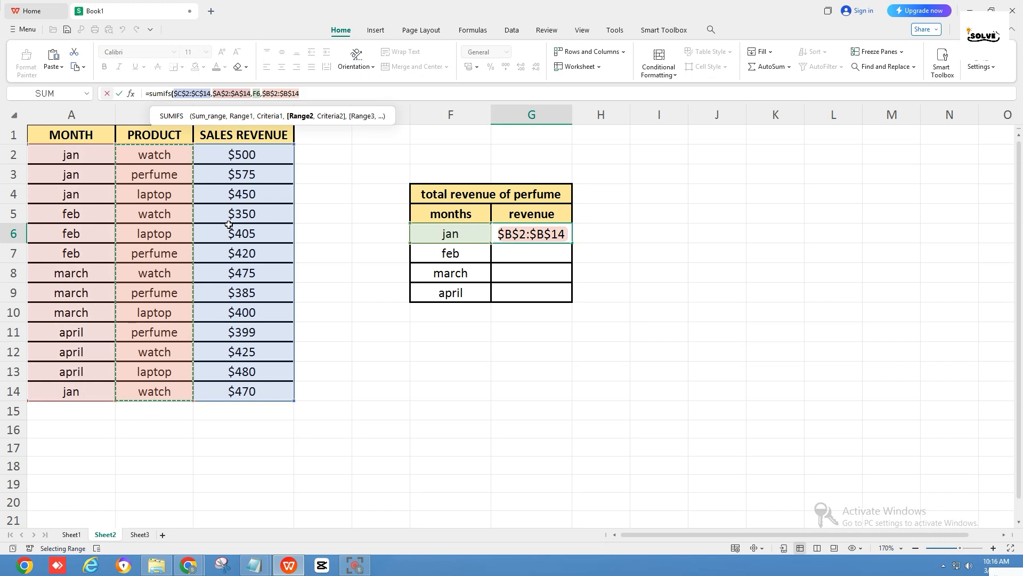
text(,)
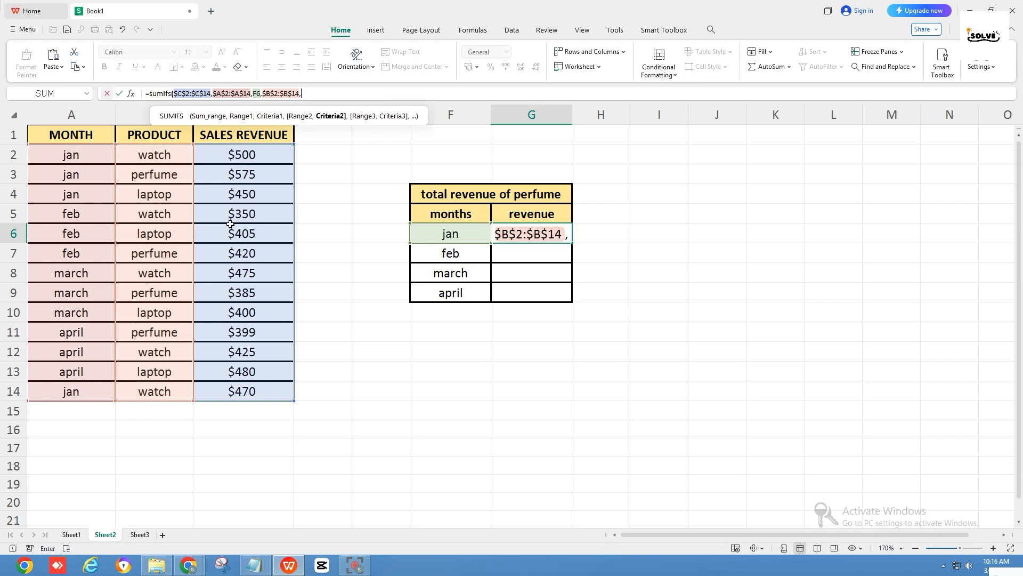
text(")
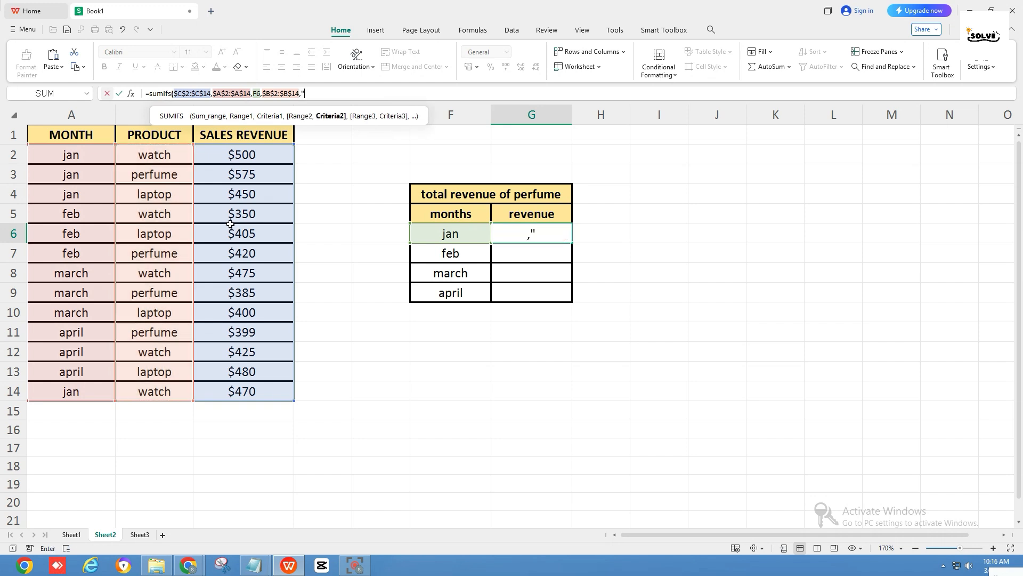
text(perfume"))
key(Return)
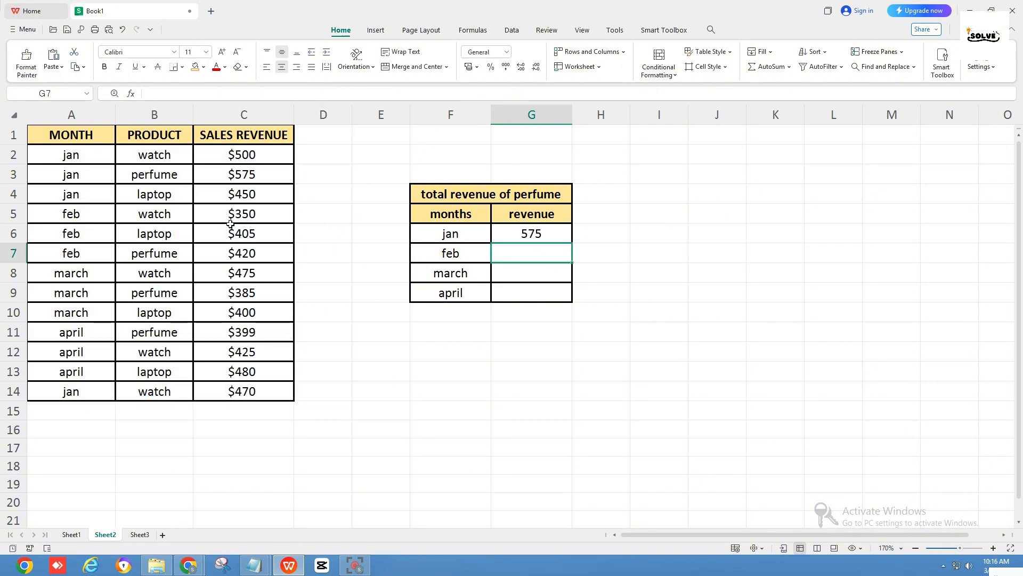
Fill the perfume SUMIFS formula from G6 down through G9 for February, March and April
click(520, 235)
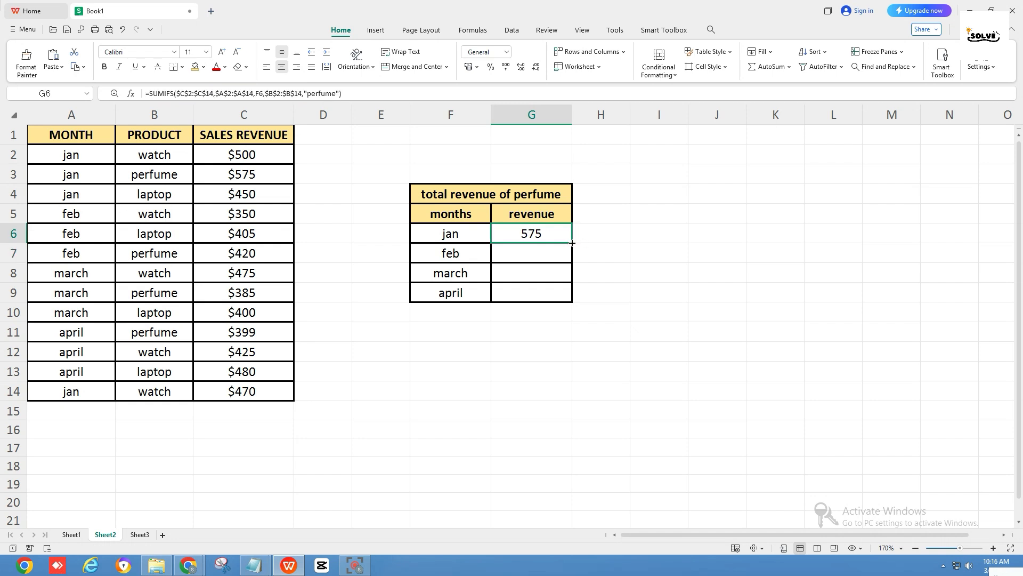
drag(572, 245, 567, 297)
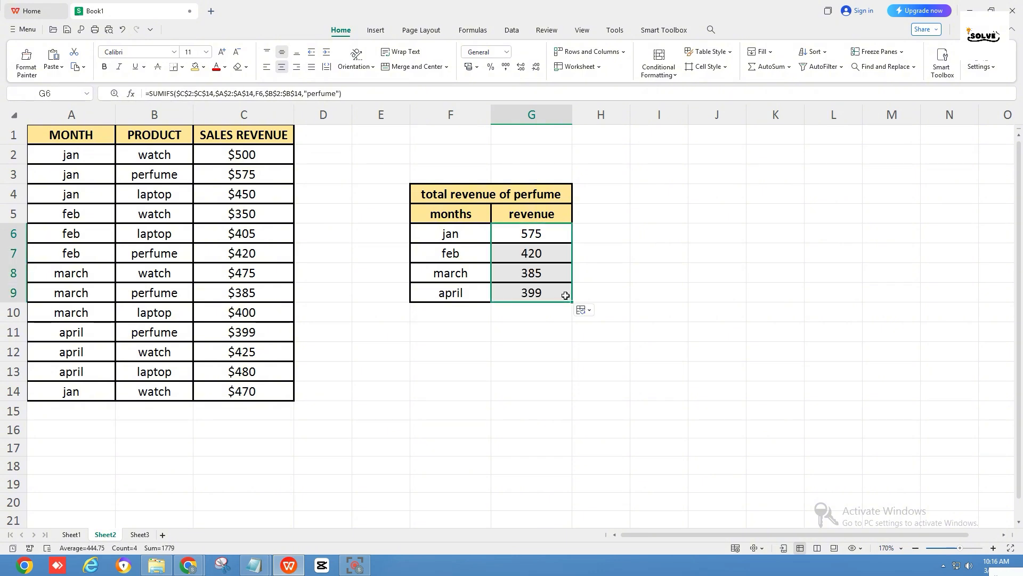
click(140, 534)
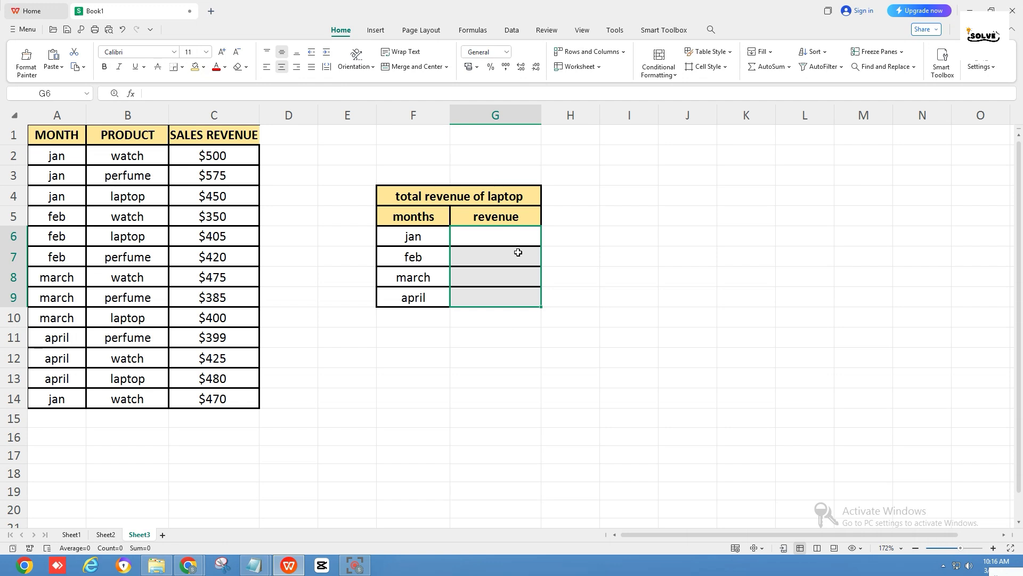
click(469, 201)
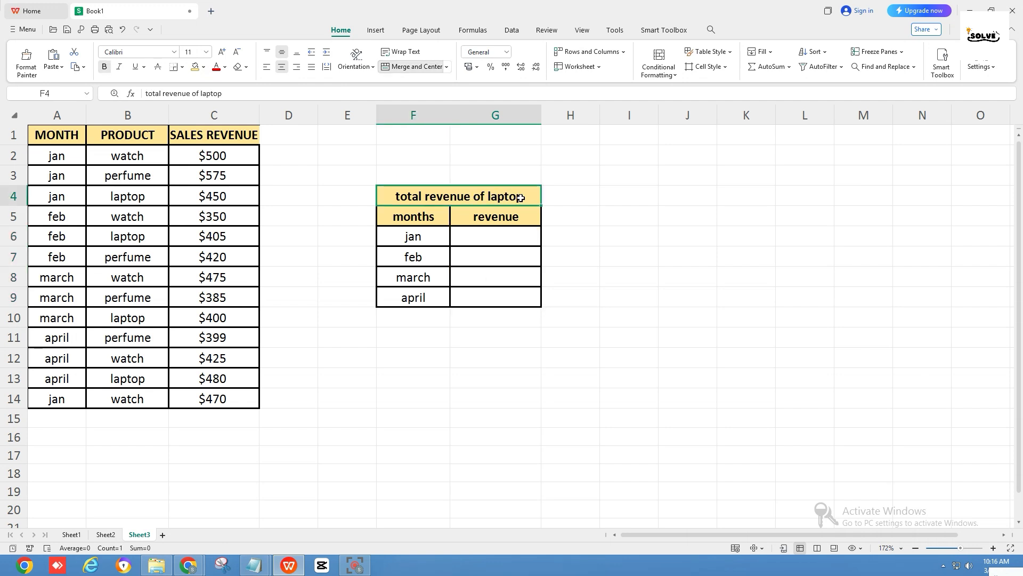
drag(440, 238, 440, 297)
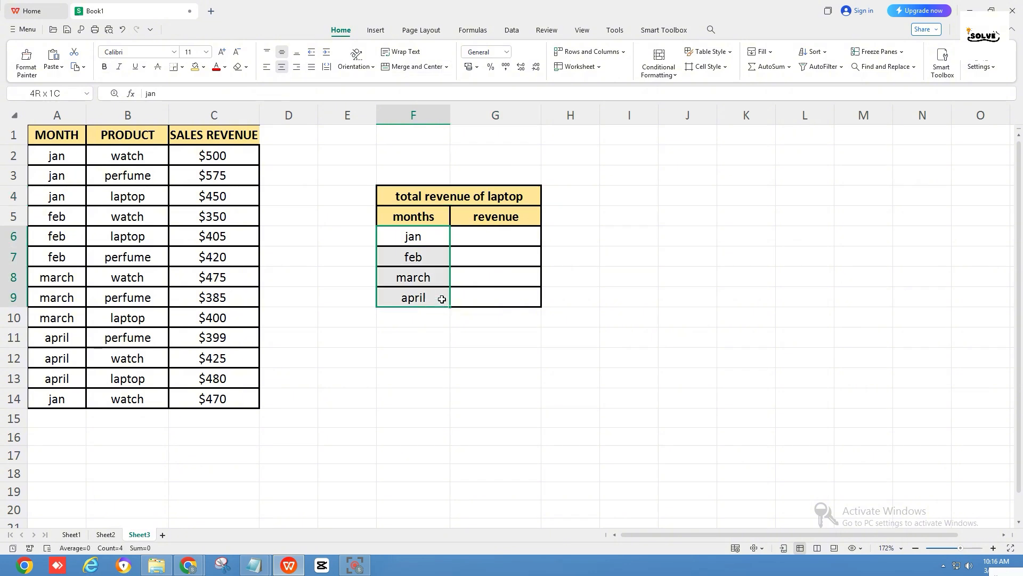
click(497, 240)
text(=)
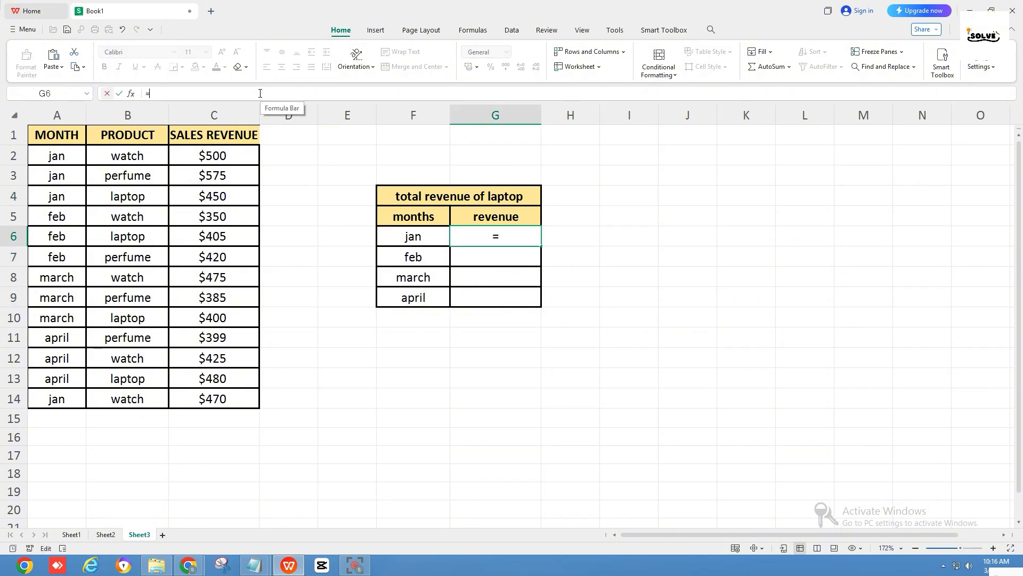
text(sumifs()
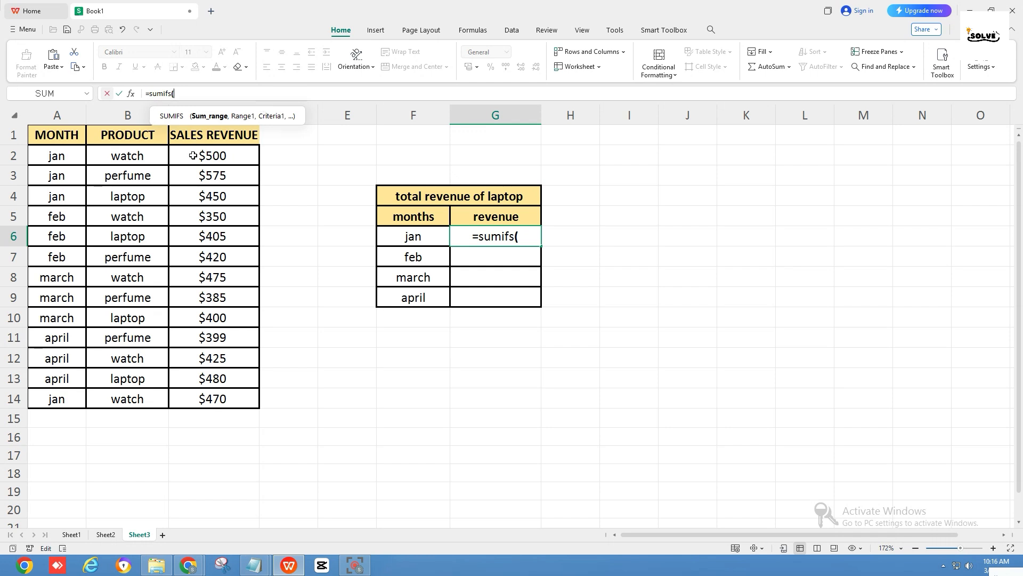
drag(193, 155, 193, 399)
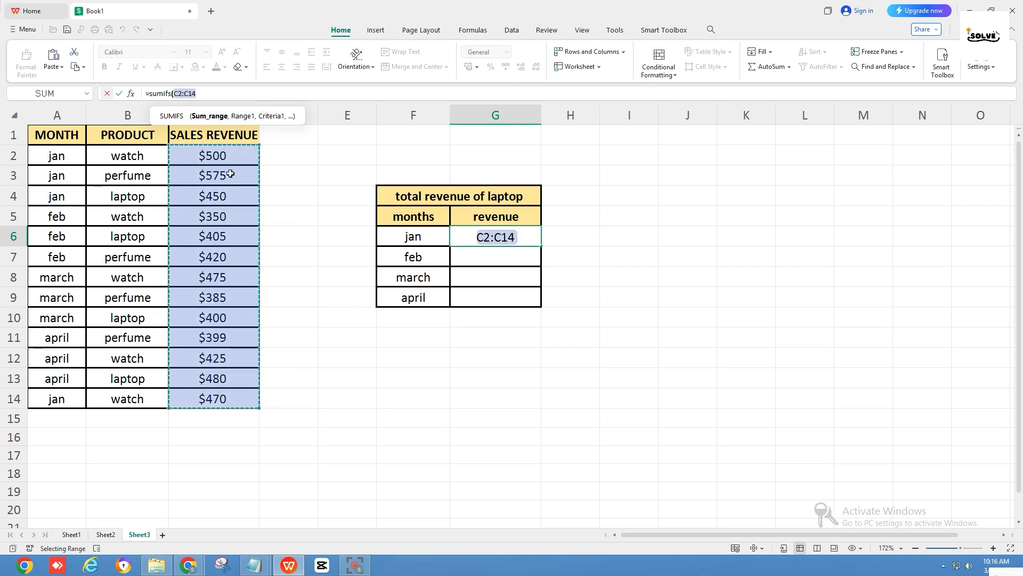
key(F4)
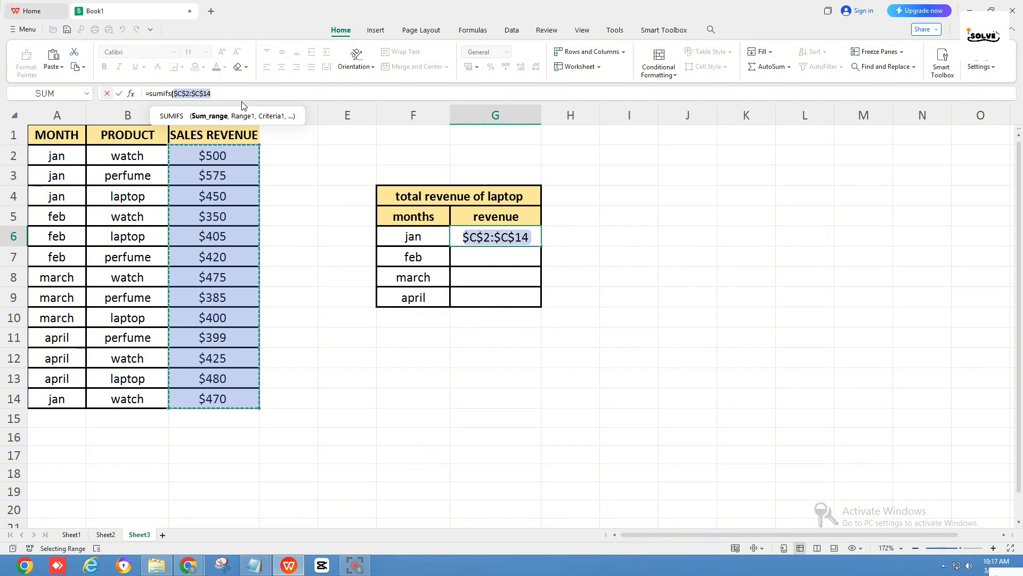
text(,)
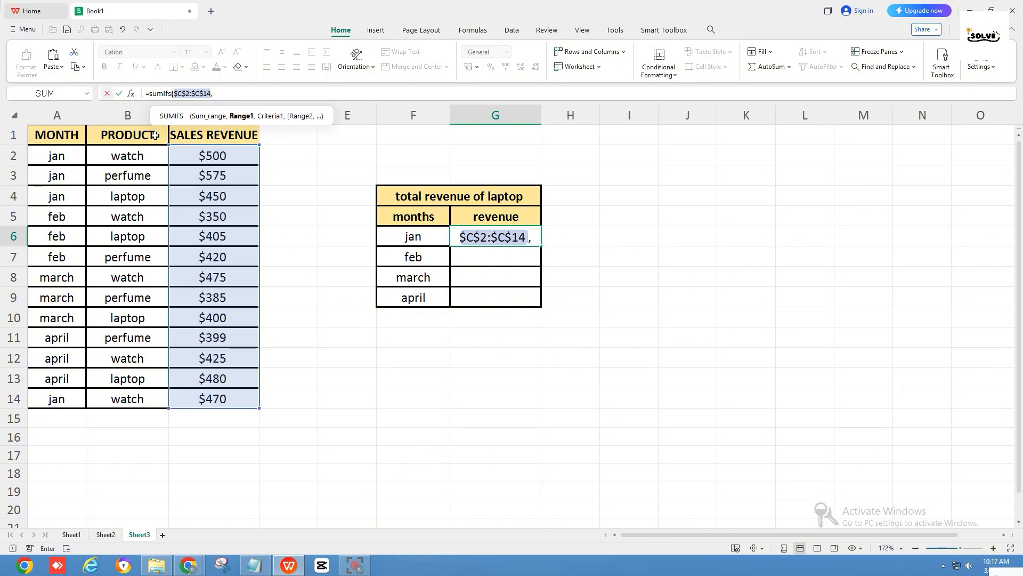
Add the absolute month range $A$2:$A$14, matched against F6, as the first condition of the laptop formula
drag(75, 160, 63, 399)
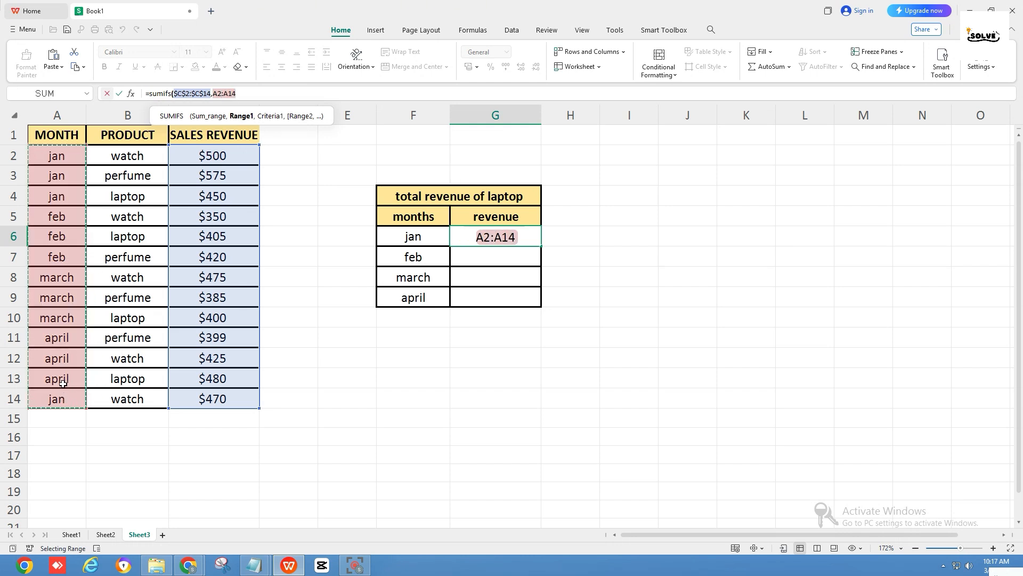
key(F4)
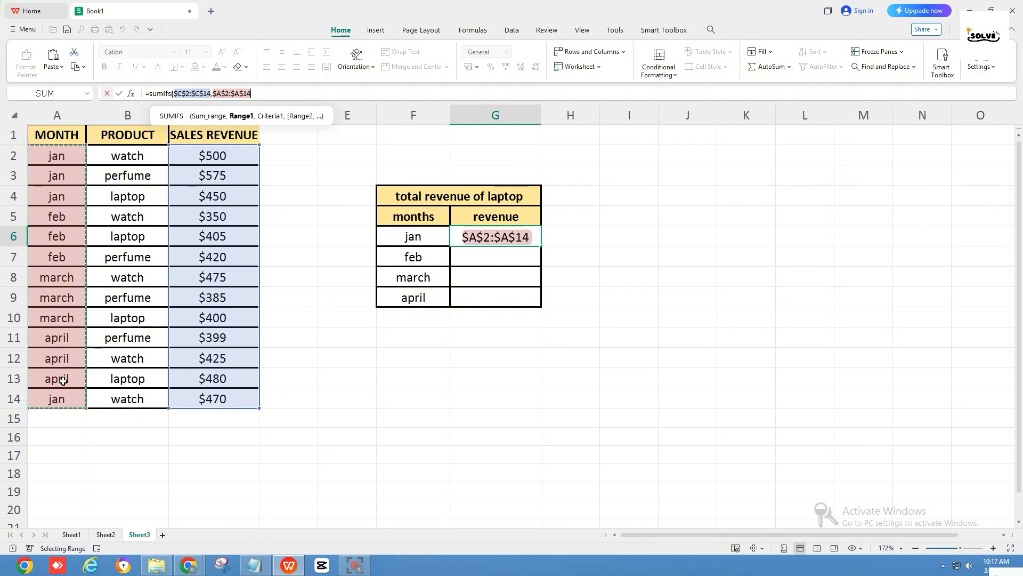
text(,)
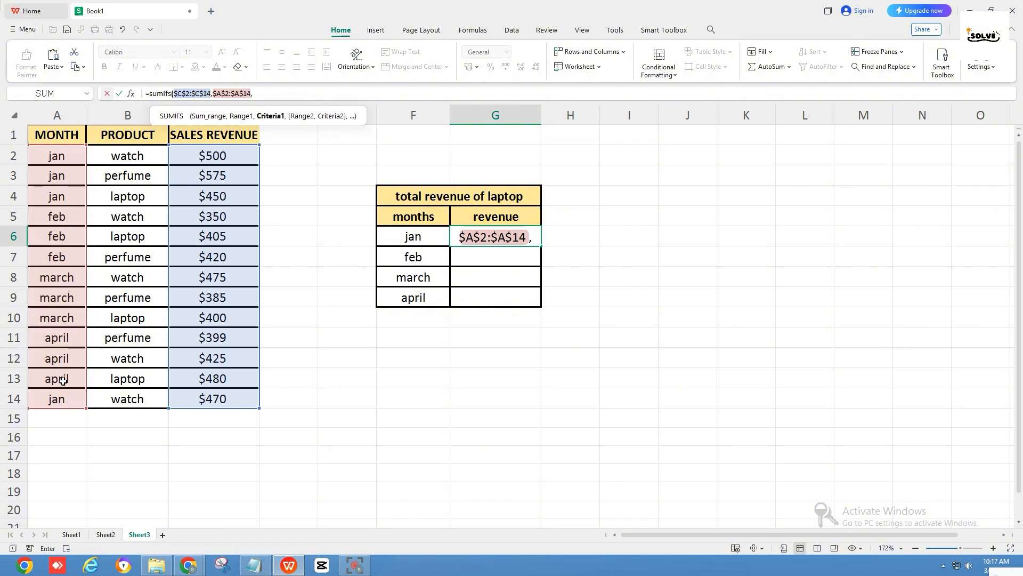
click(398, 240)
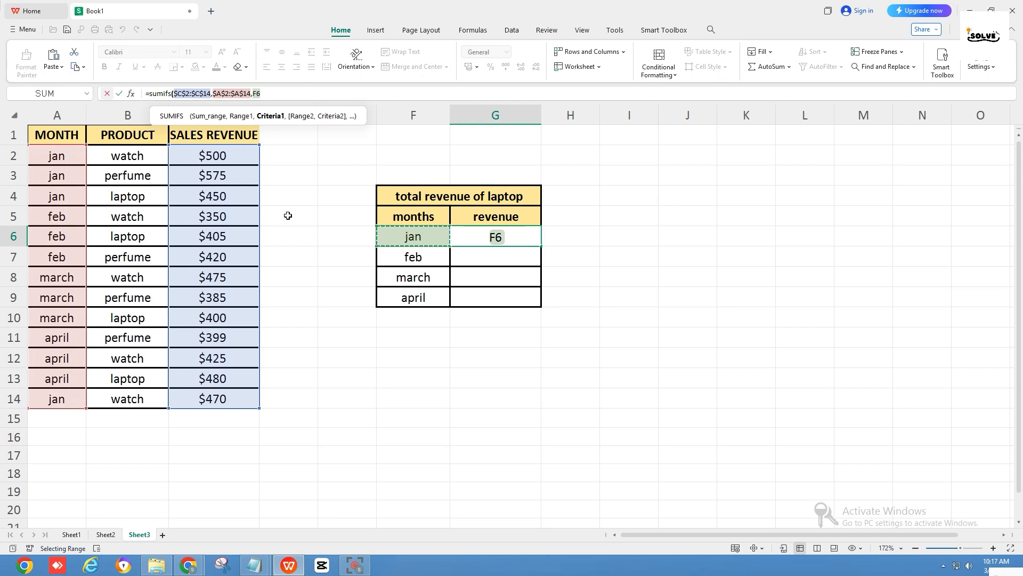
text(,)
Add the absolute product range $B$2:$B$14 with criterion "laptop" as the second condition and complete the formula
drag(150, 156, 154, 397)
key(F4)
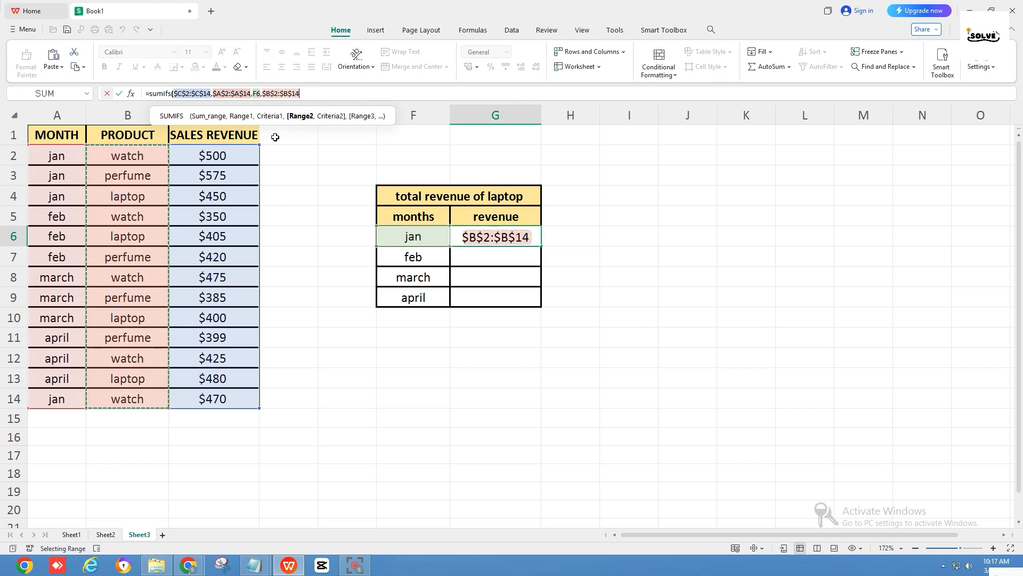
text(,)
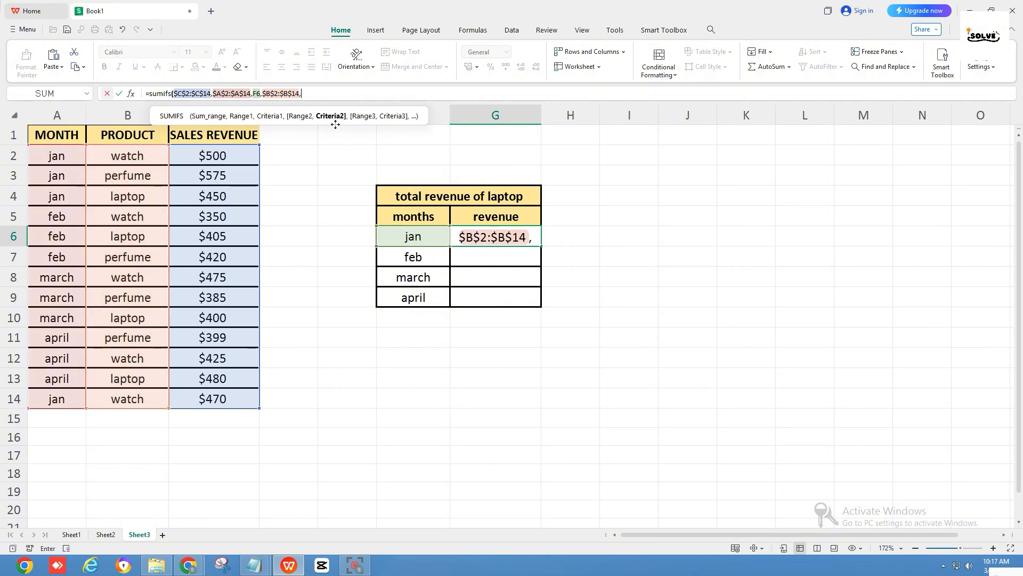
text("laptop)
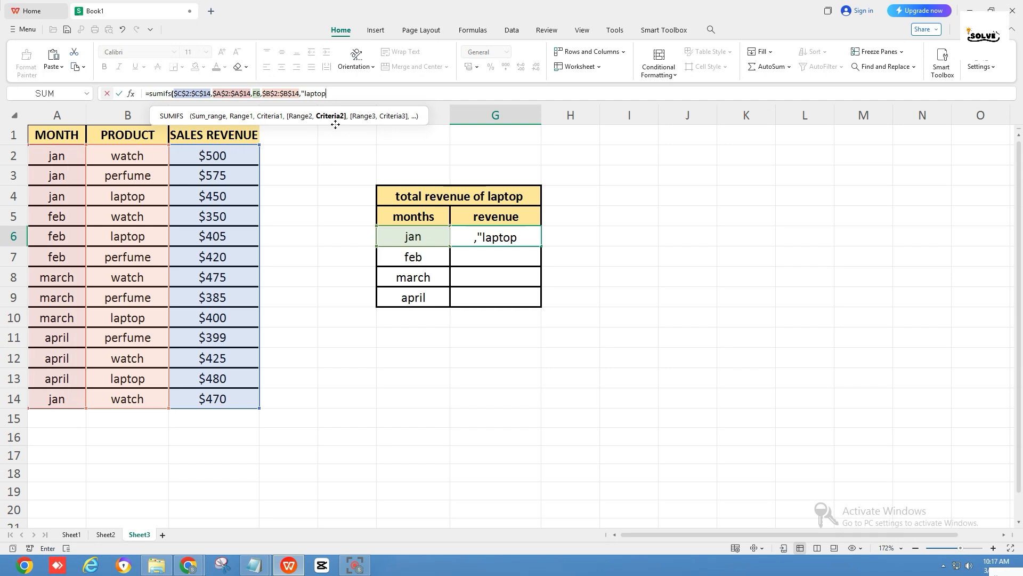
text("))
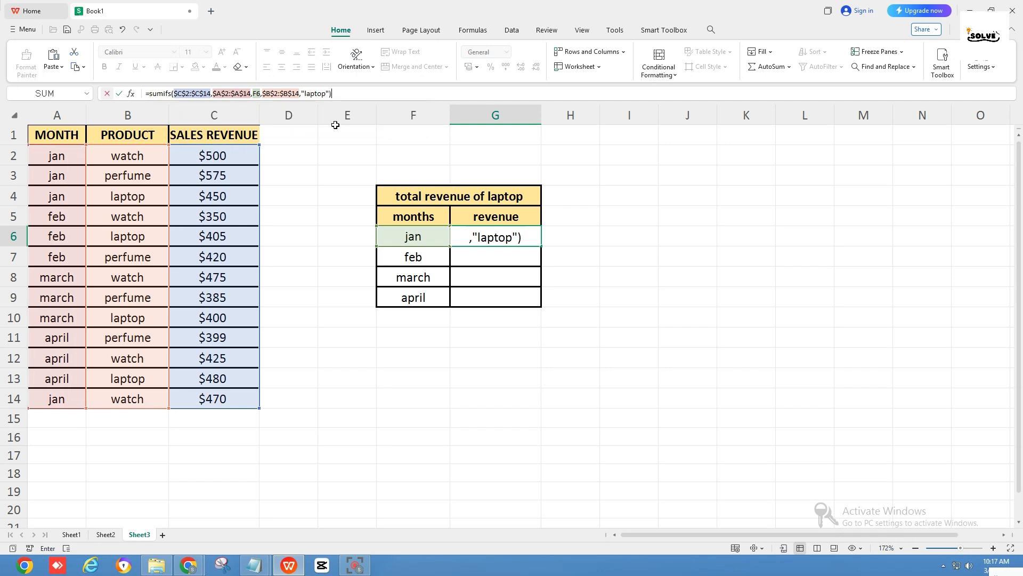
key(Return)
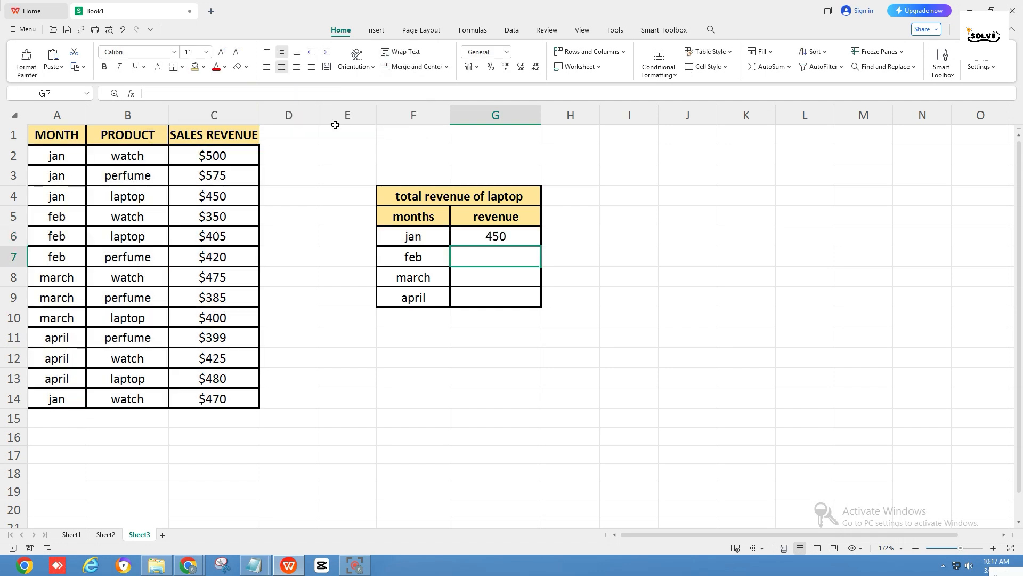
Fill the laptop SUMIFS formula from G6 down through G9 for the remaining months
click(524, 241)
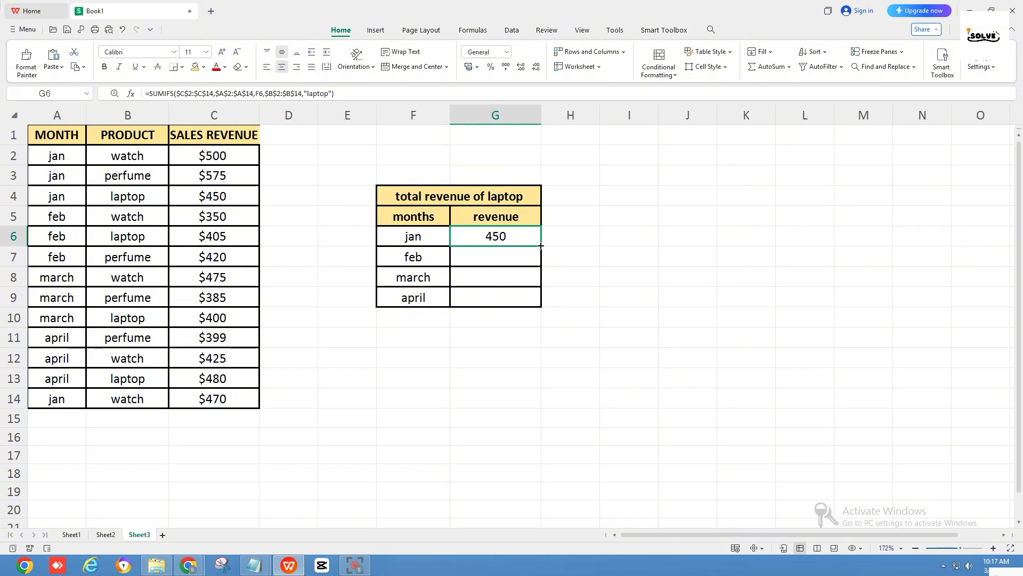
drag(541, 245, 541, 303)
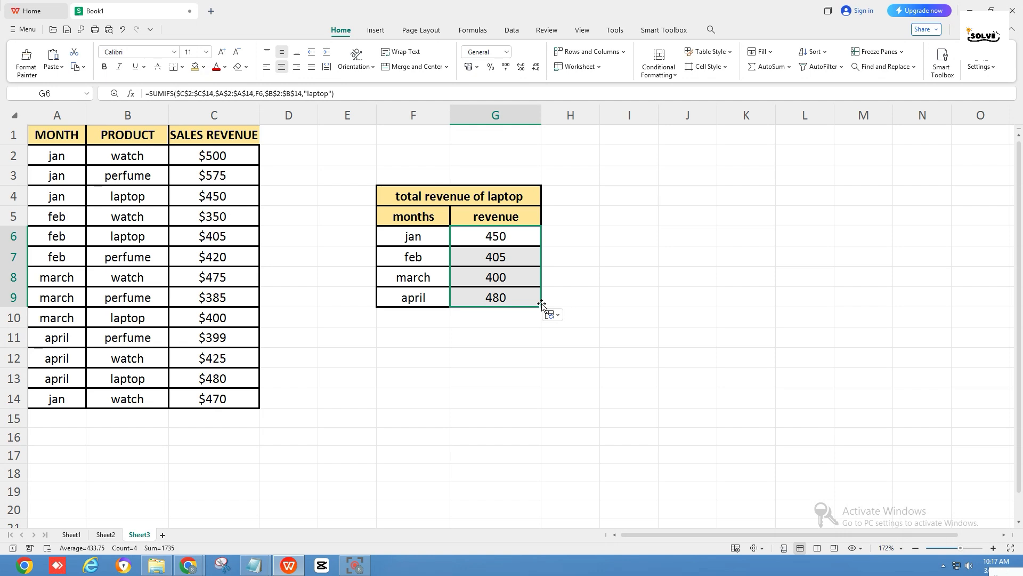
click(520, 343)
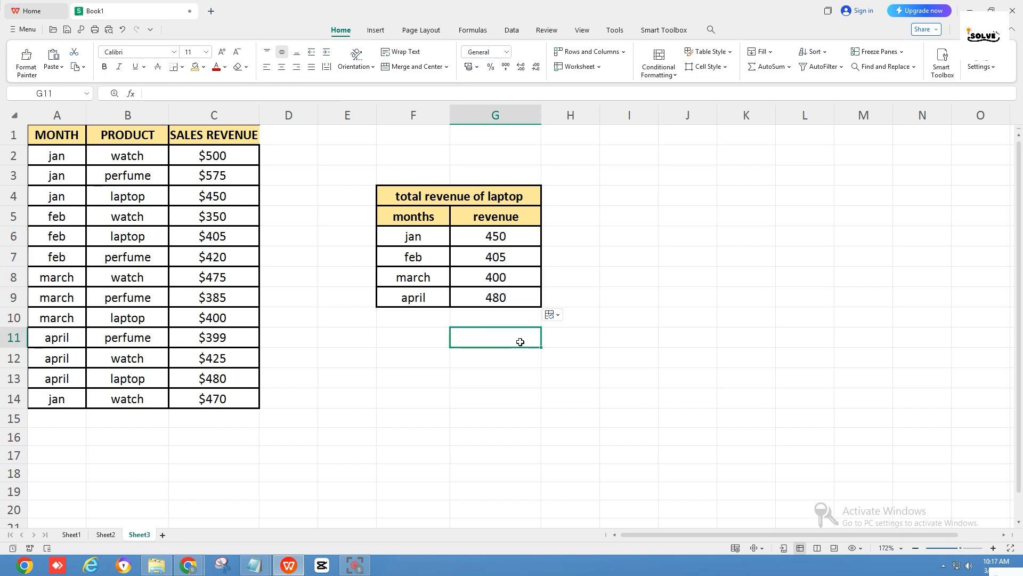